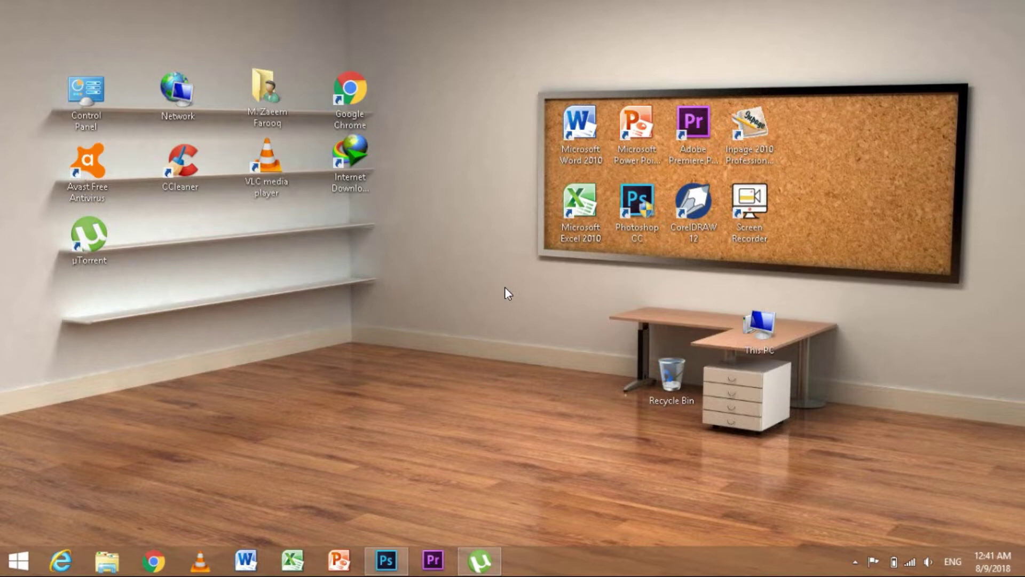
Refresh the Windows desktop and restore the Photoshop window from the taskbar.
right_click(504, 287)
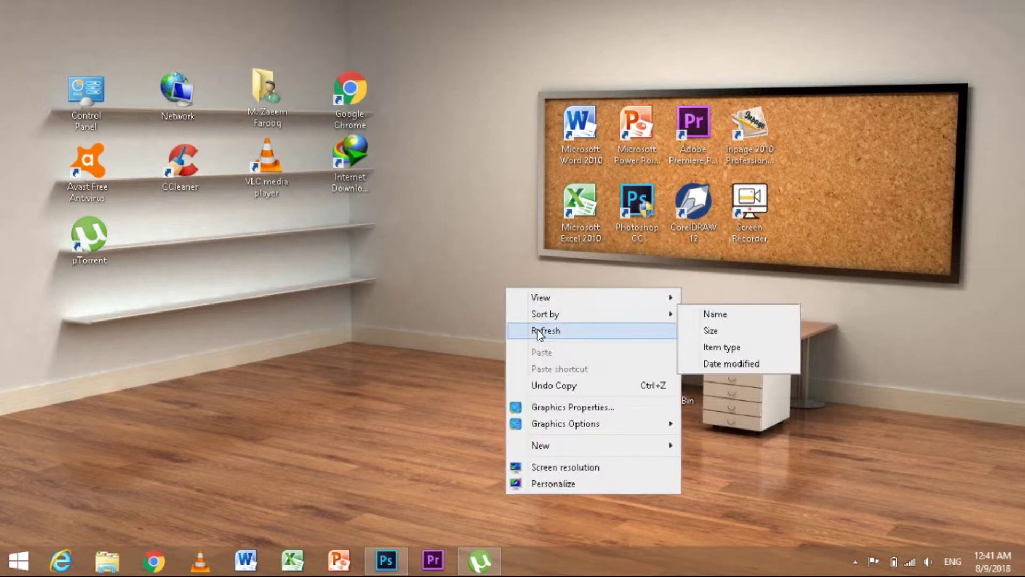
left_click(538, 331)
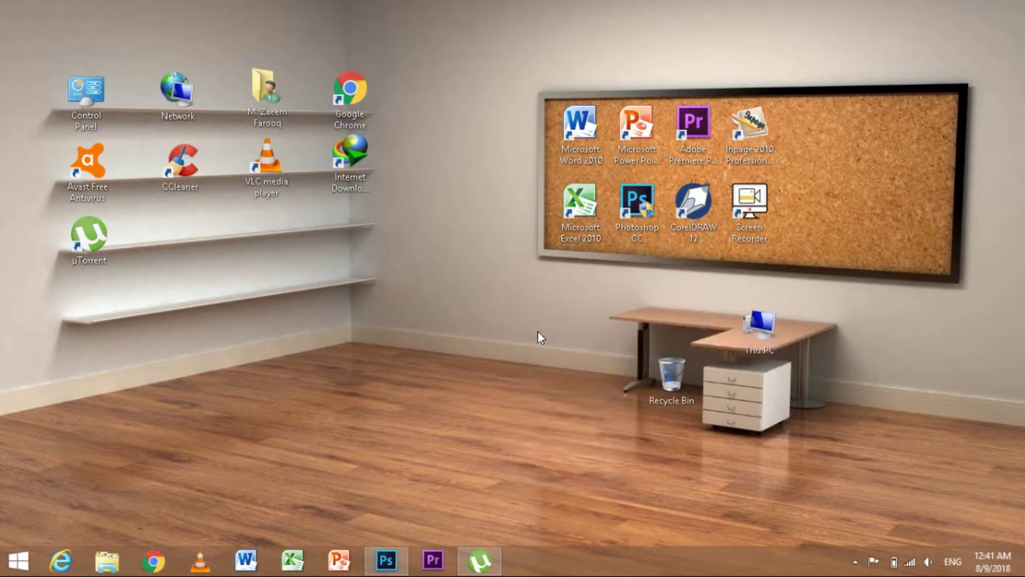
left_click(386, 559)
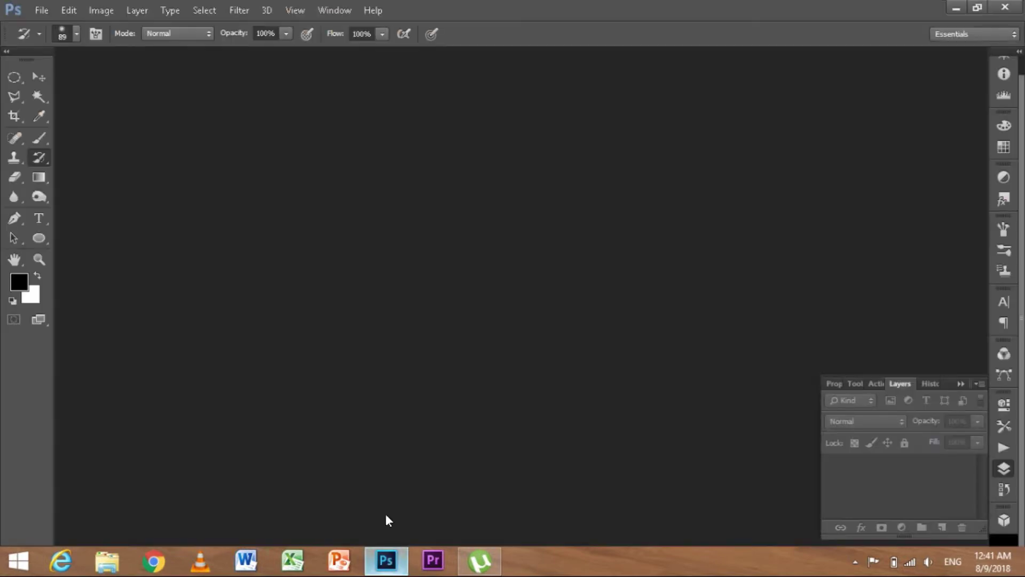
Open the File > New dialog, showing a 1892 × 2514 px, 72 ppi RGB canvas.
left_click(43, 11)
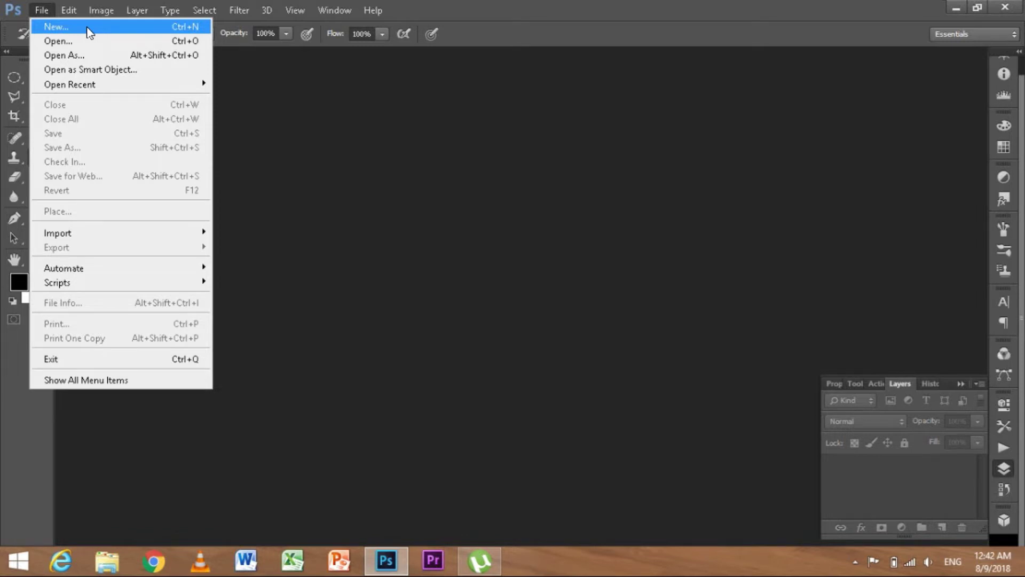
left_click(87, 28)
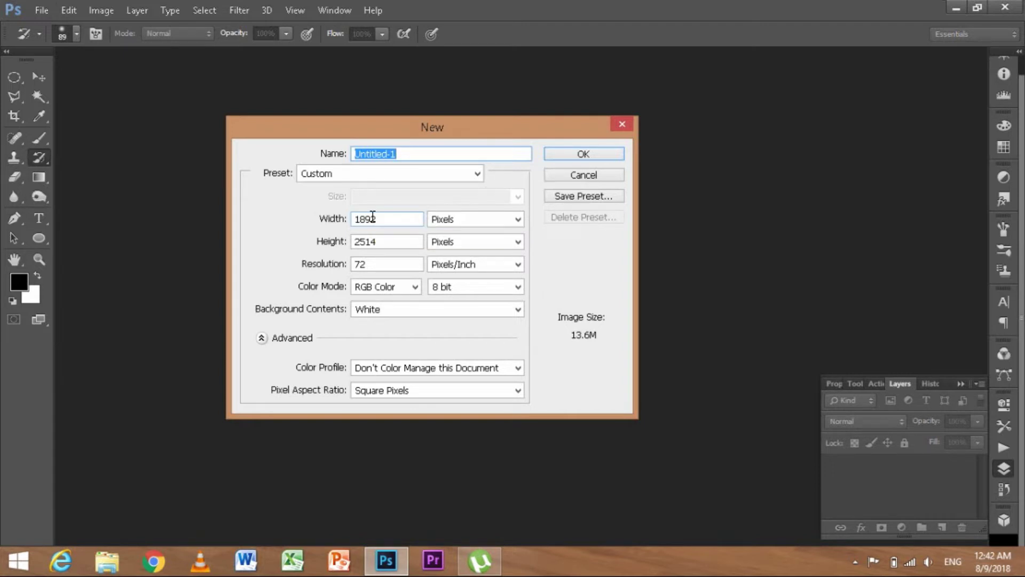
left_click(475, 174)
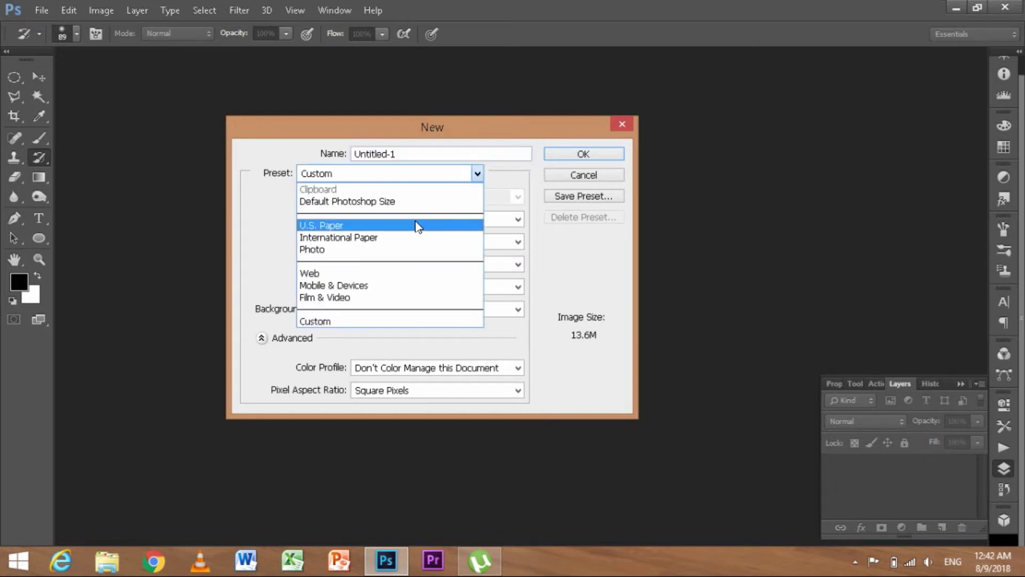
left_click(382, 322)
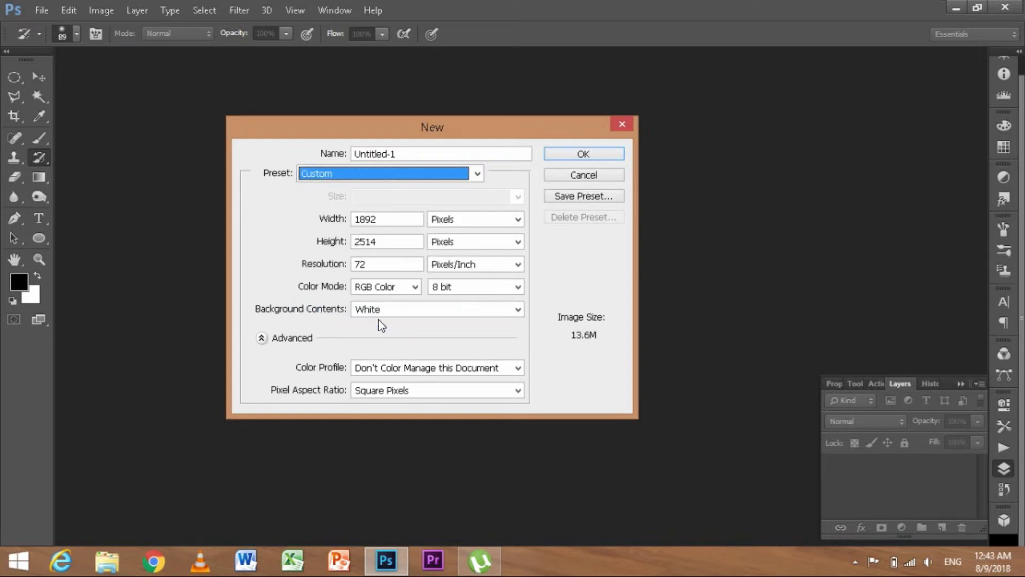
double_click(385, 220)
double_click(388, 242)
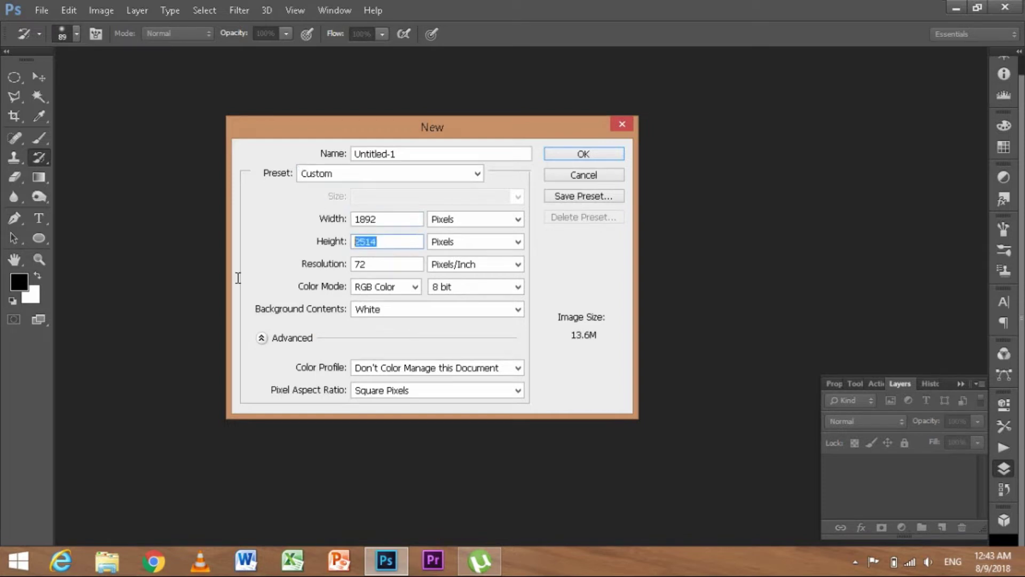
left_click(517, 219)
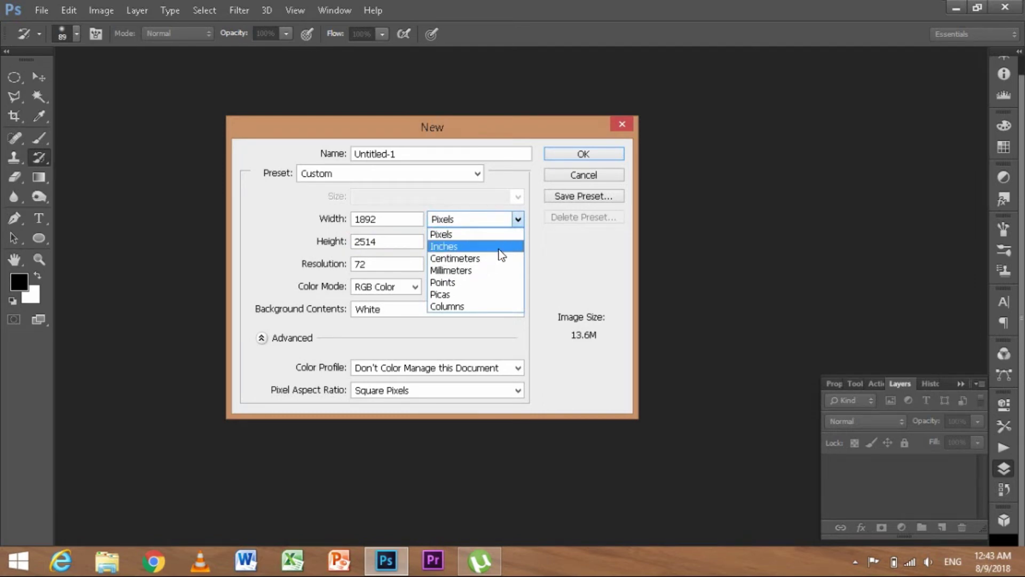
left_click(513, 237)
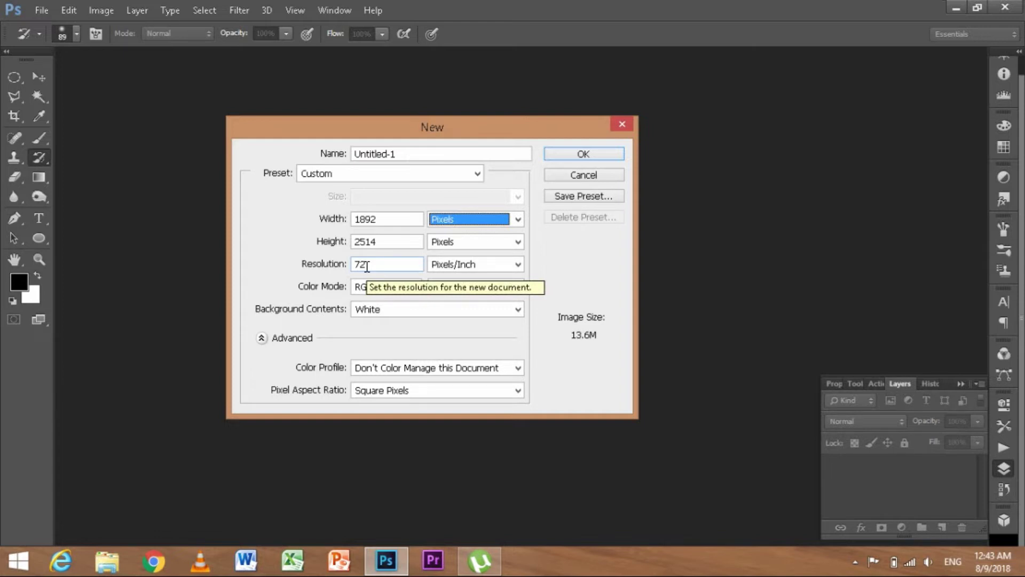
left_click(415, 286)
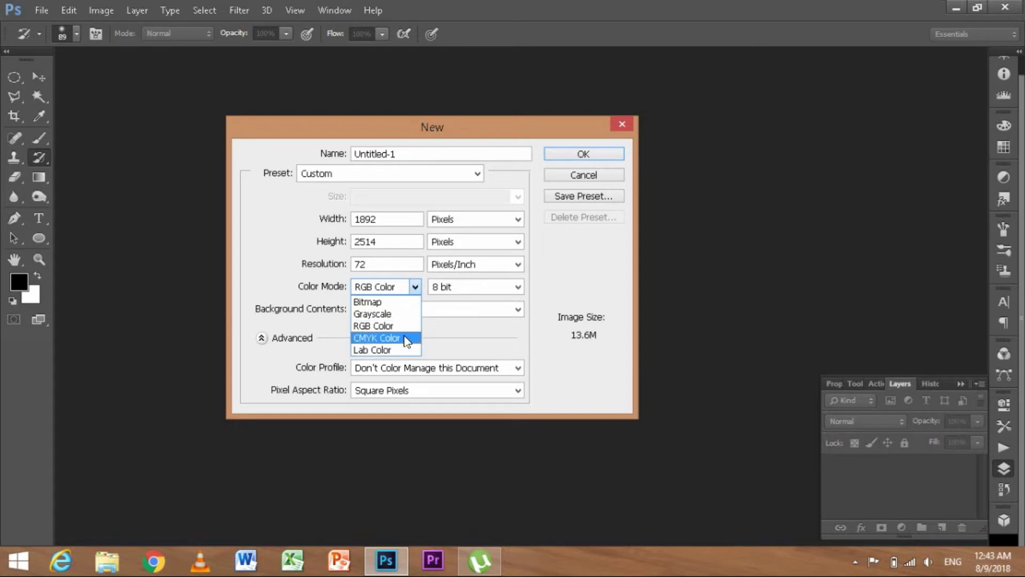
left_click(427, 342)
left_click(518, 287)
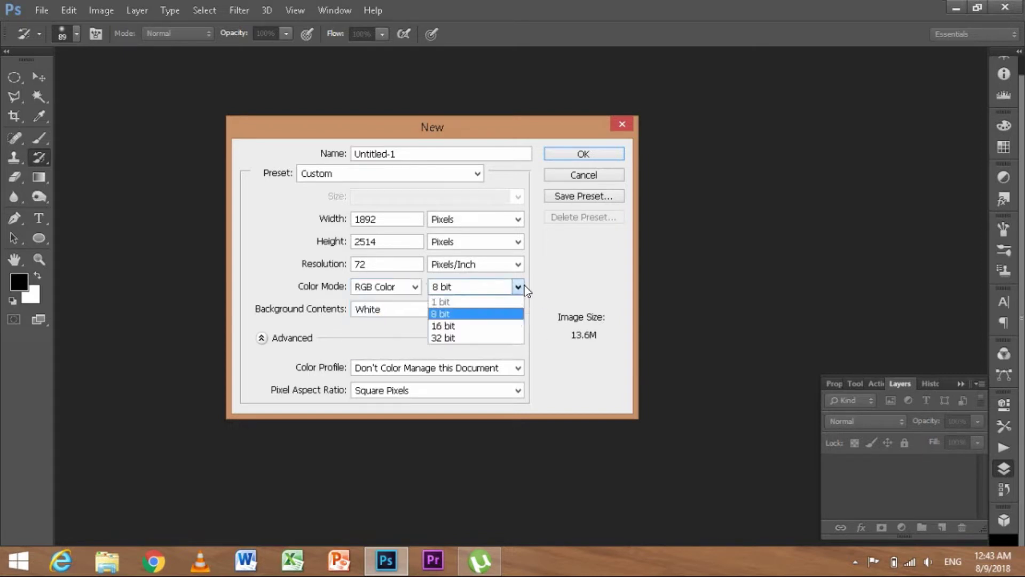
left_click(513, 314)
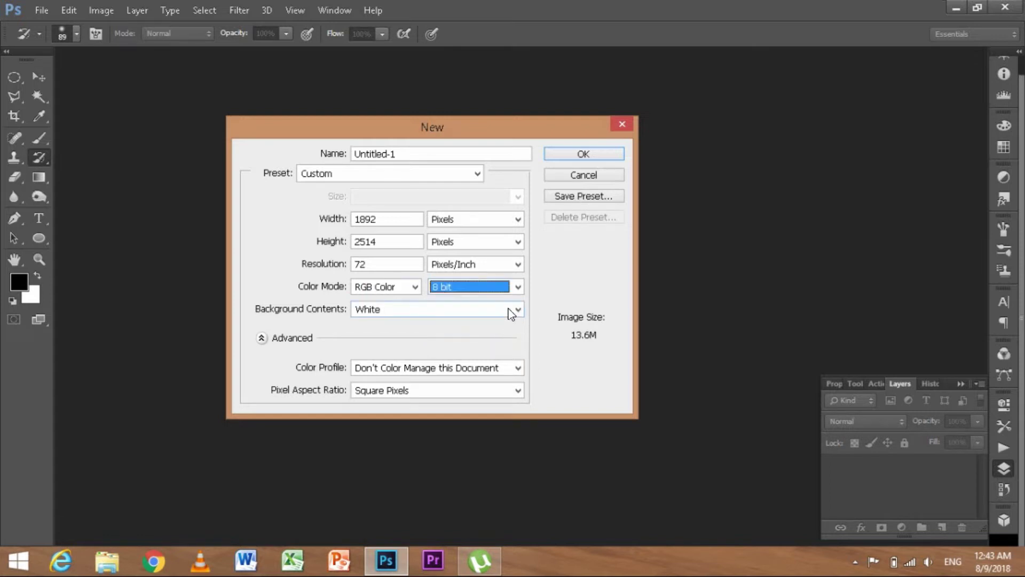
left_click(510, 313)
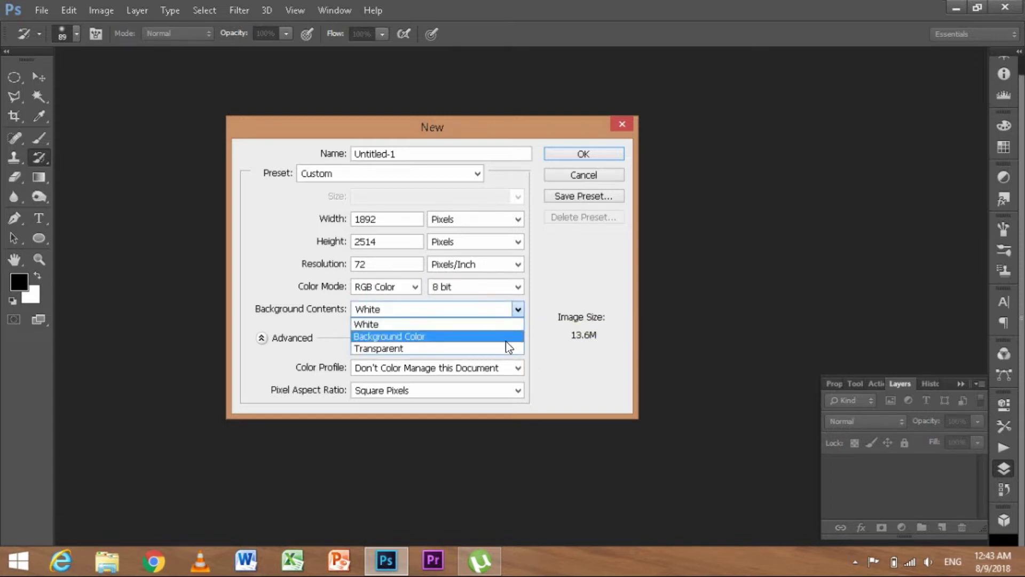
left_click(506, 341)
left_click(515, 308)
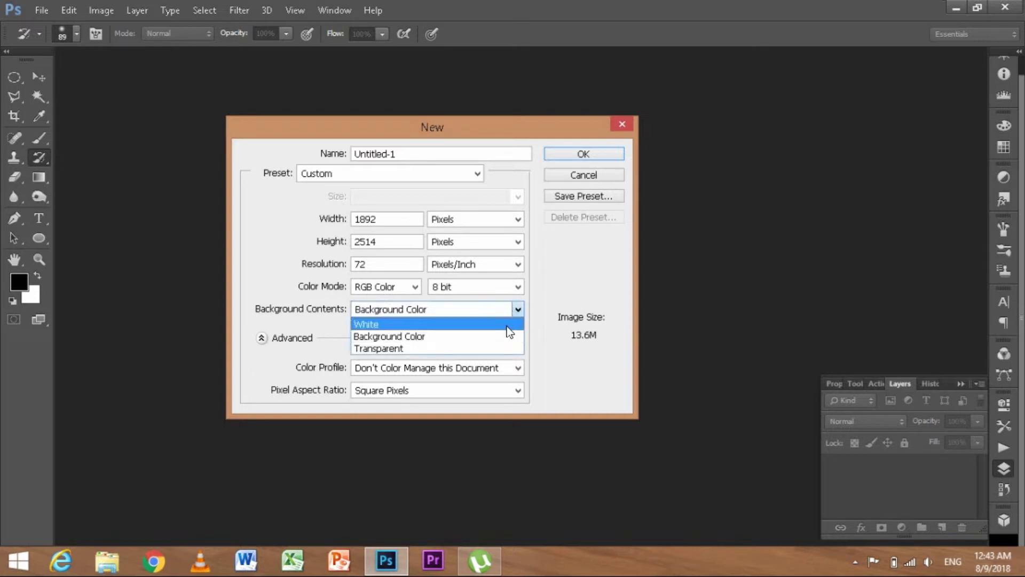
left_click(507, 326)
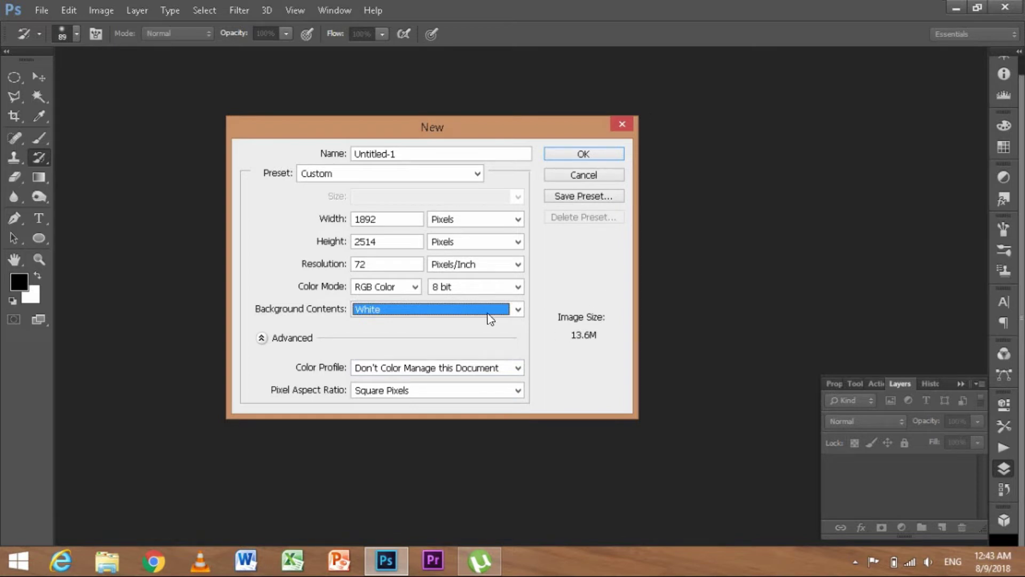
Create a 1920 × 1080 pixel Untitled-1 document and nudge its window right.
double_click(374, 218)
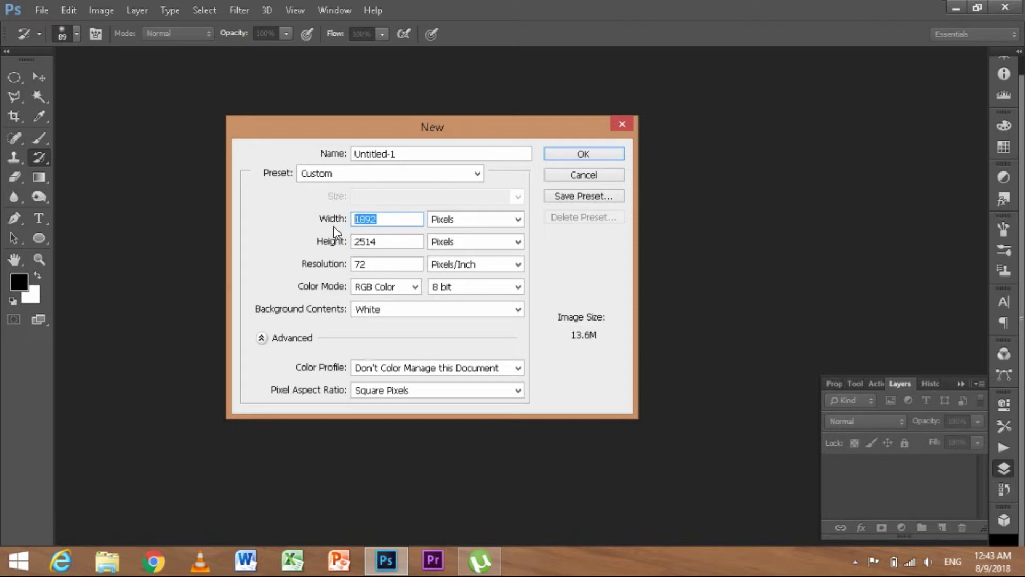
type("1920")
double_click(392, 244)
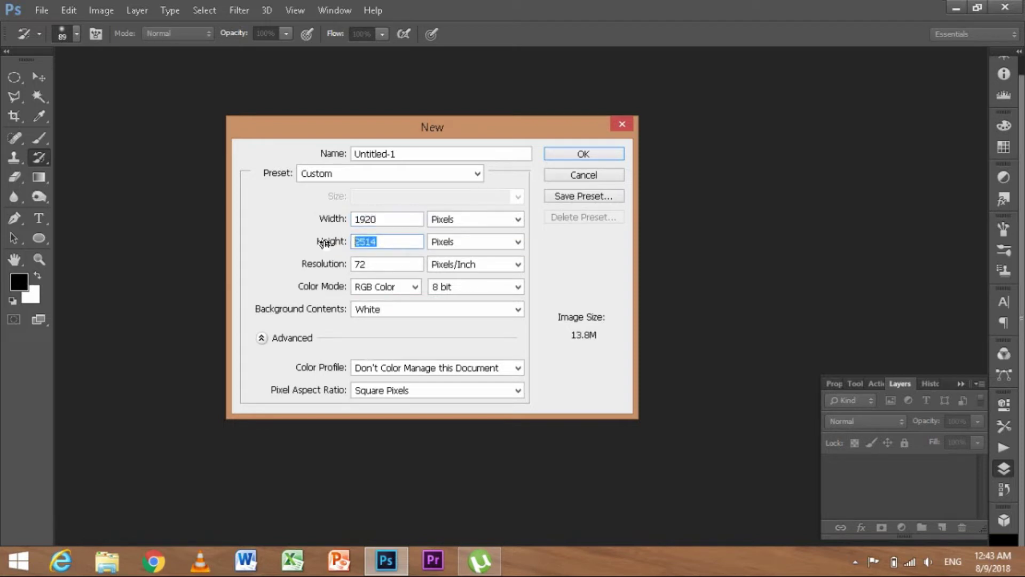
type("1080")
left_click(609, 153)
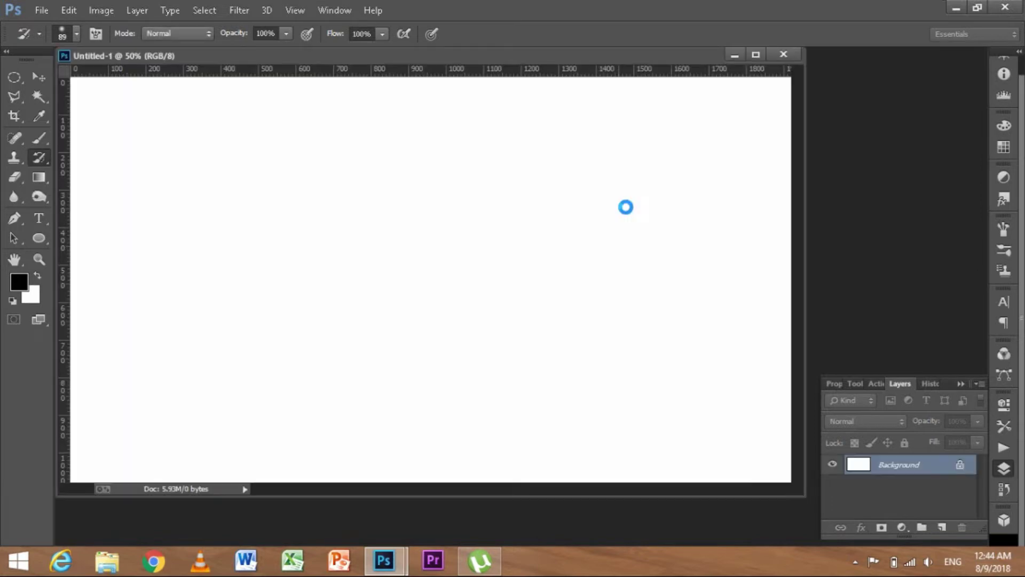
left_click_drag(352, 56, 393, 50)
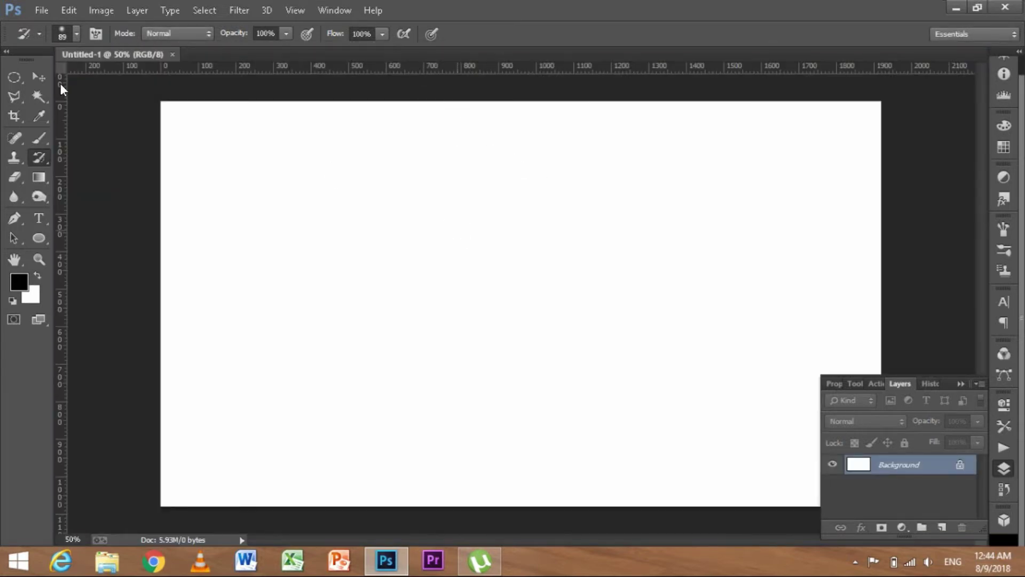
Open the Beautiful-Wallpapers-For-Computer photo from Documents and move its window aside.
left_click(41, 10)
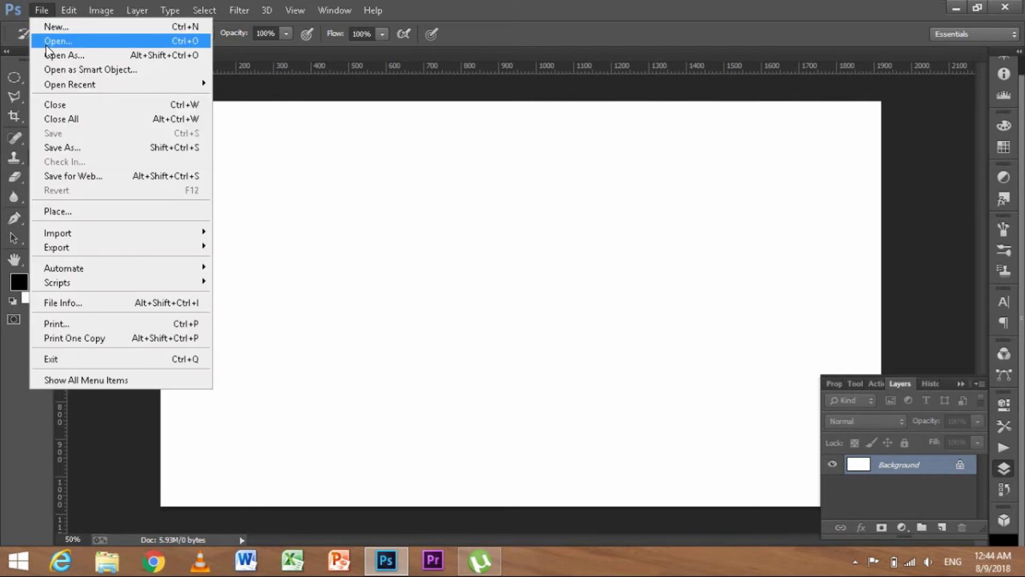
left_click(46, 46)
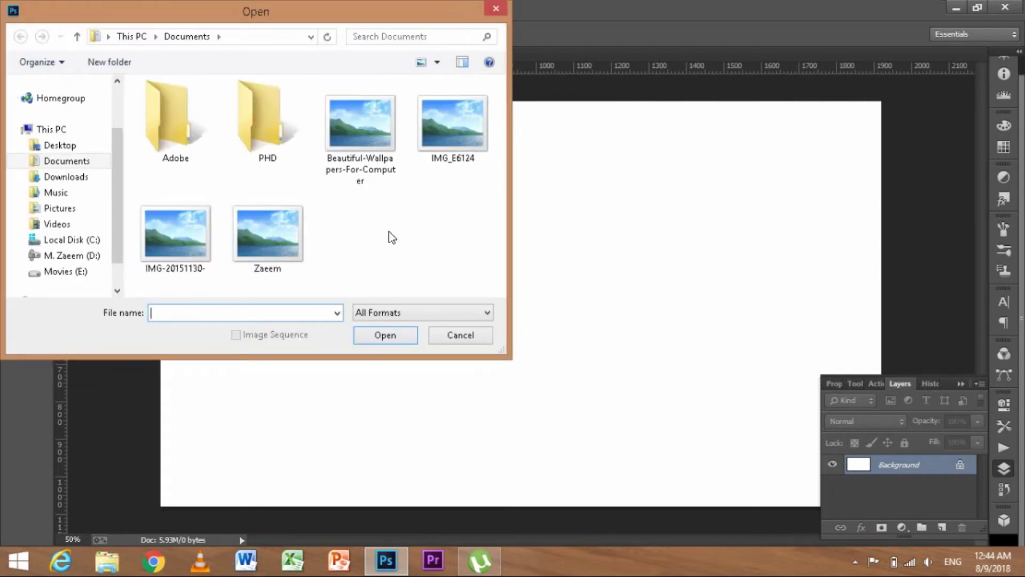
left_click(376, 143)
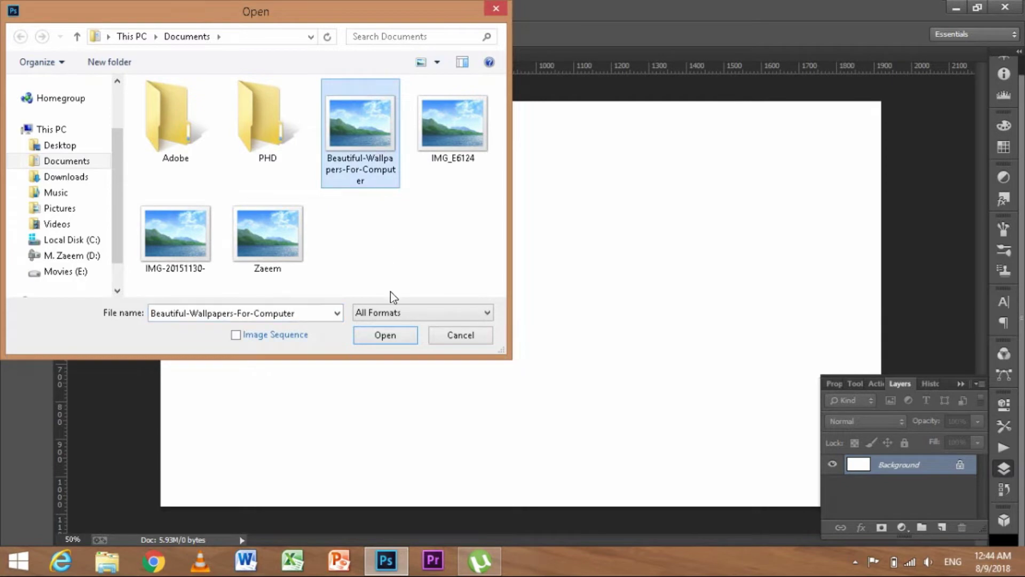
left_click(380, 340)
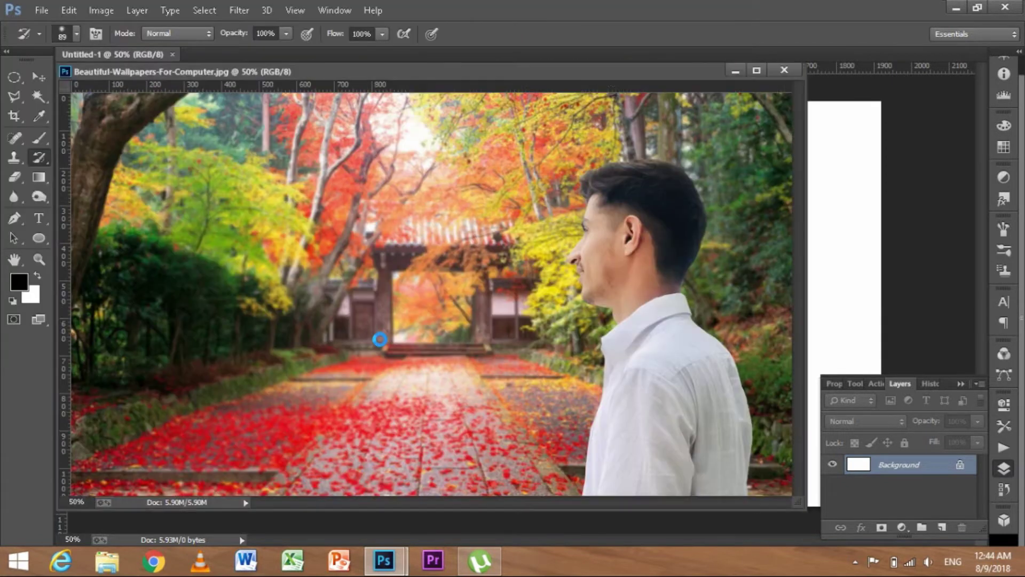
mouse_move(321, 73)
left_mouse_down()
mouse_move(387, 92)
mouse_move(368, 90)
left_mouse_up()
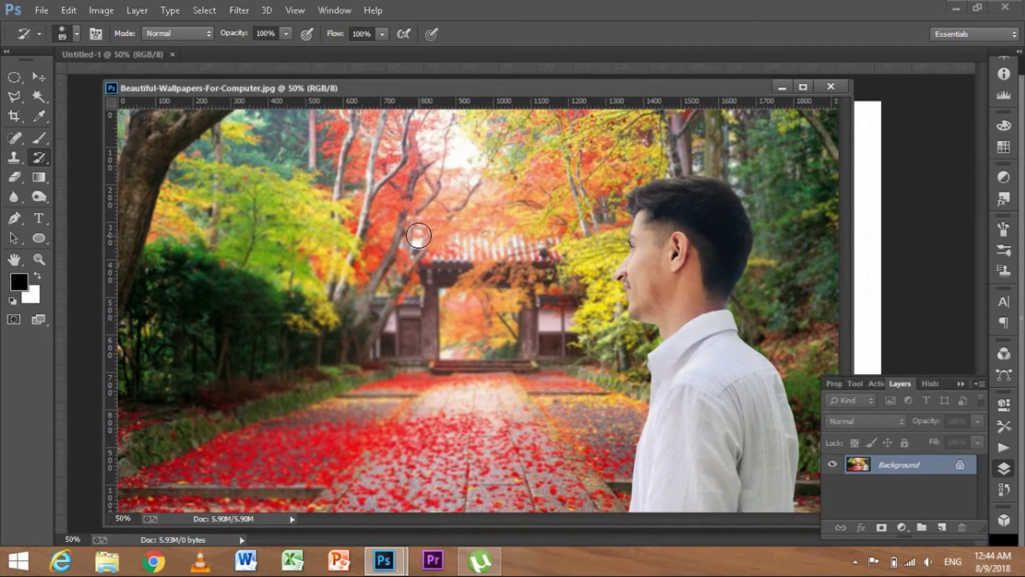
Try opening the Zaeem file and dismiss the resulting error message.
left_click(41, 12)
left_click(49, 42)
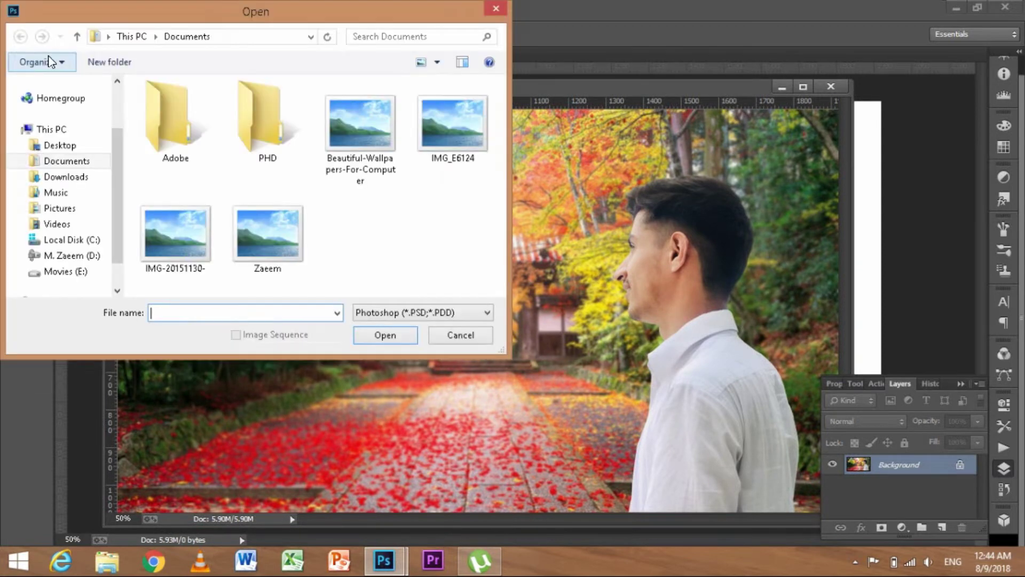
left_click(304, 233)
left_click(361, 334)
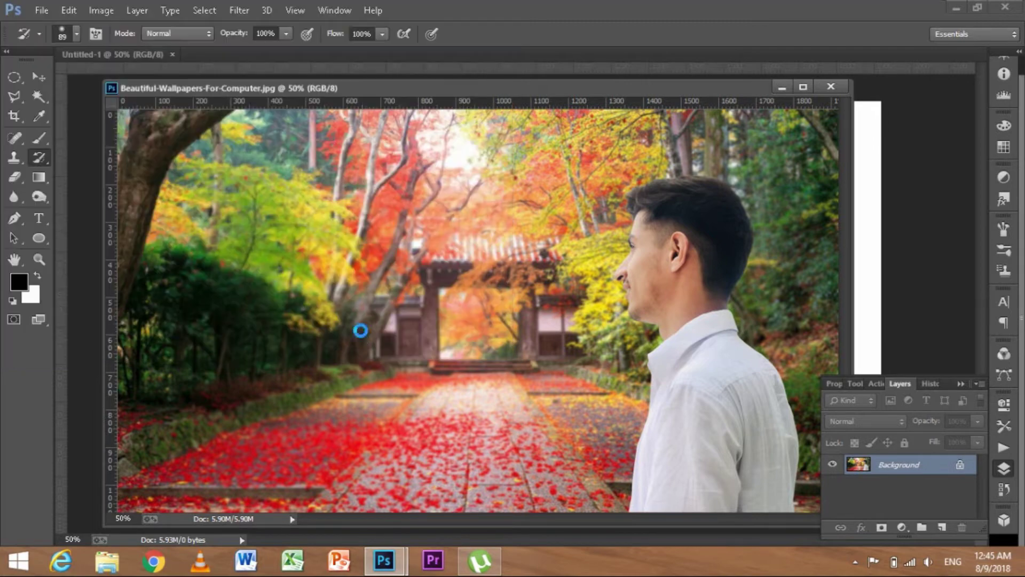
left_click(460, 227)
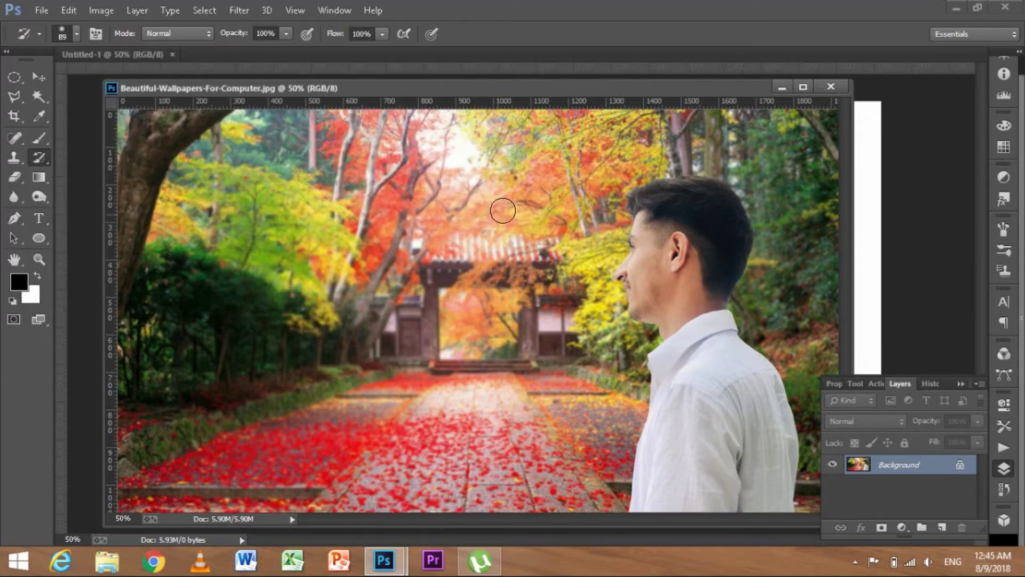
left_click(42, 10)
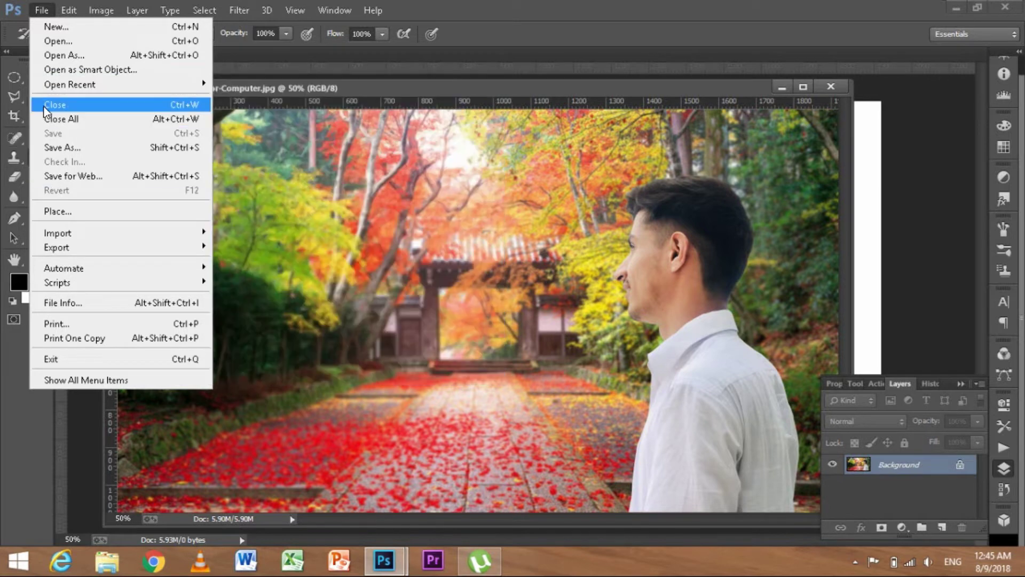
Close the autumn photo, then use Close All to close Untitled-1.
left_click(45, 107)
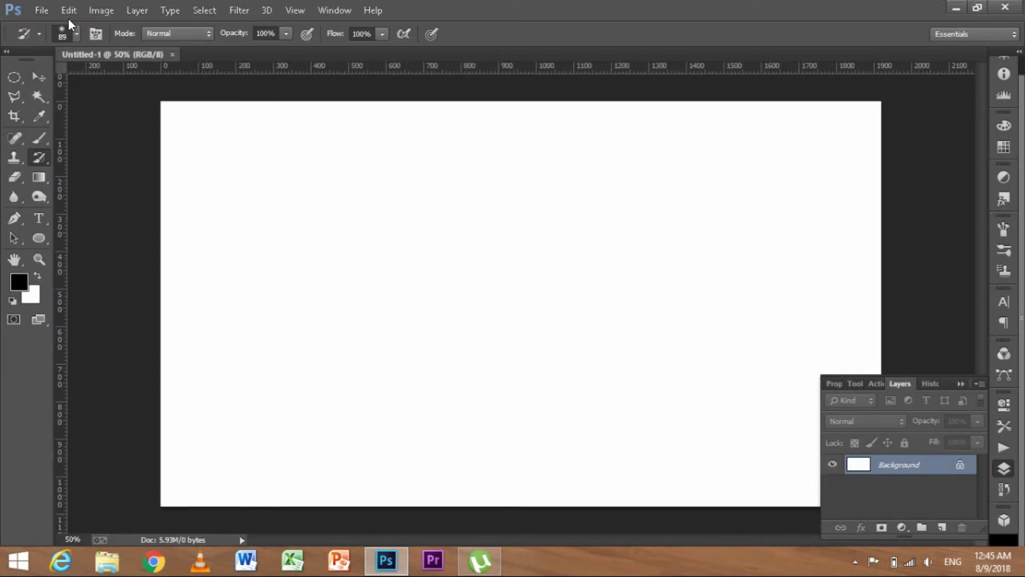
left_click(42, 10)
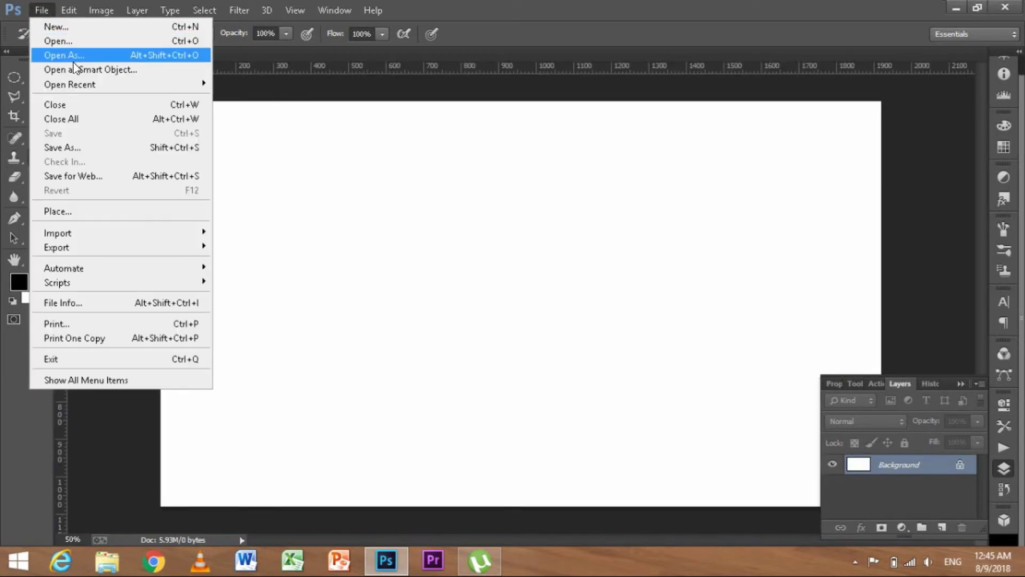
left_click(114, 123)
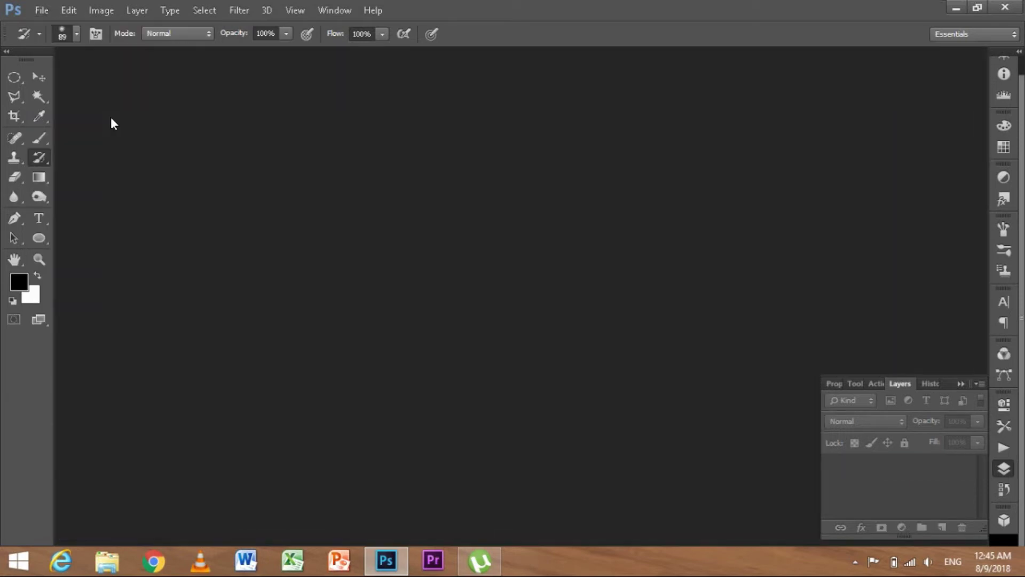
left_click(42, 10)
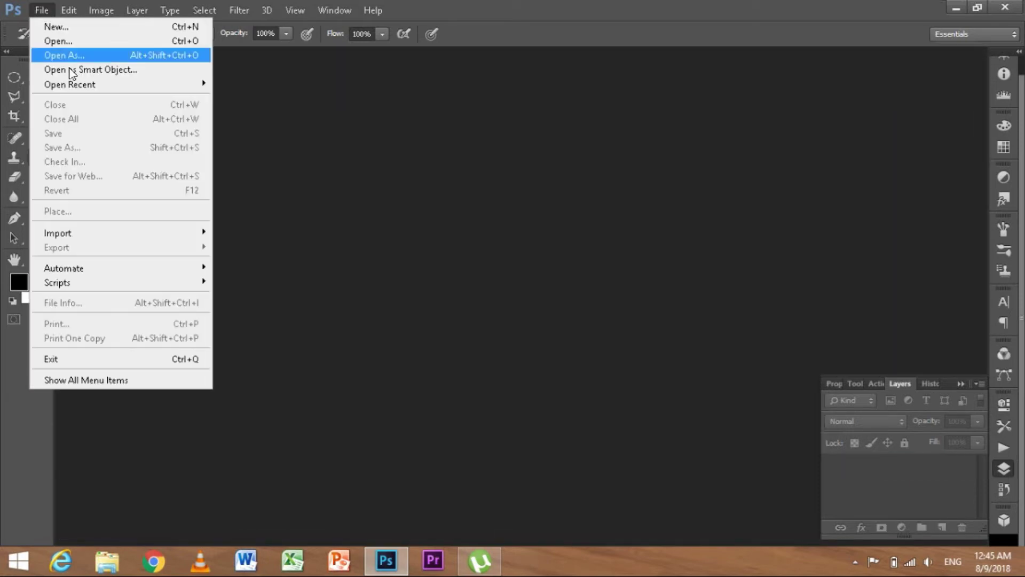
left_click(510, 209)
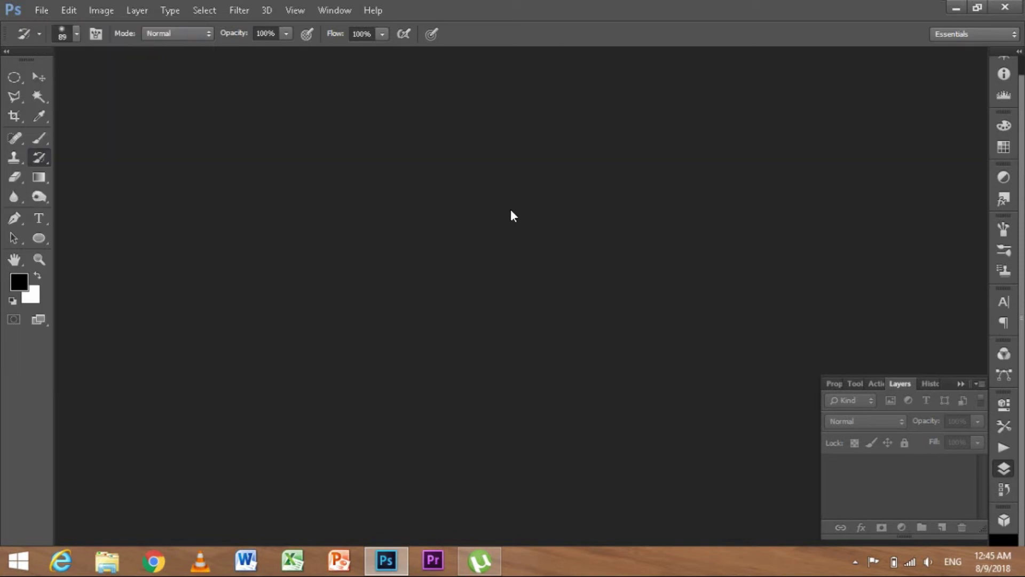
Reopen Beautiful-Wallpapers-For-Computer from Documents by double-clicking the empty workspace.
double_click(452, 195)
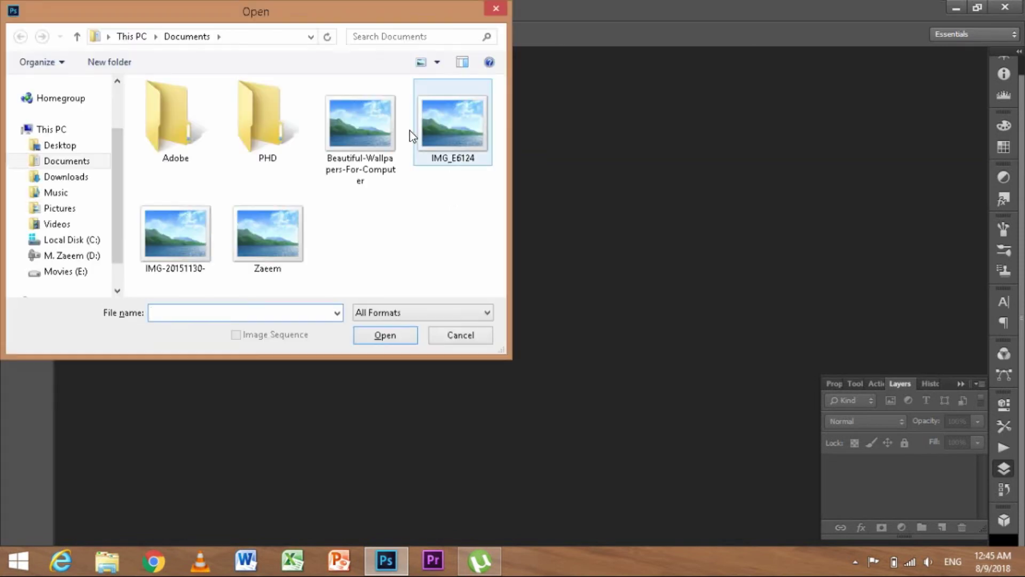
left_click(387, 159)
left_click(417, 335)
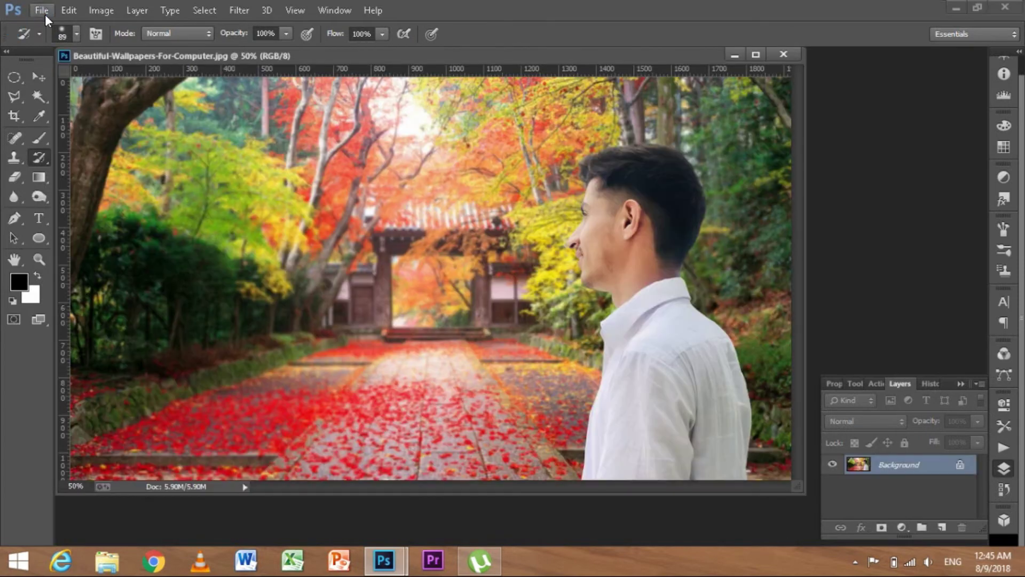
left_click(42, 12)
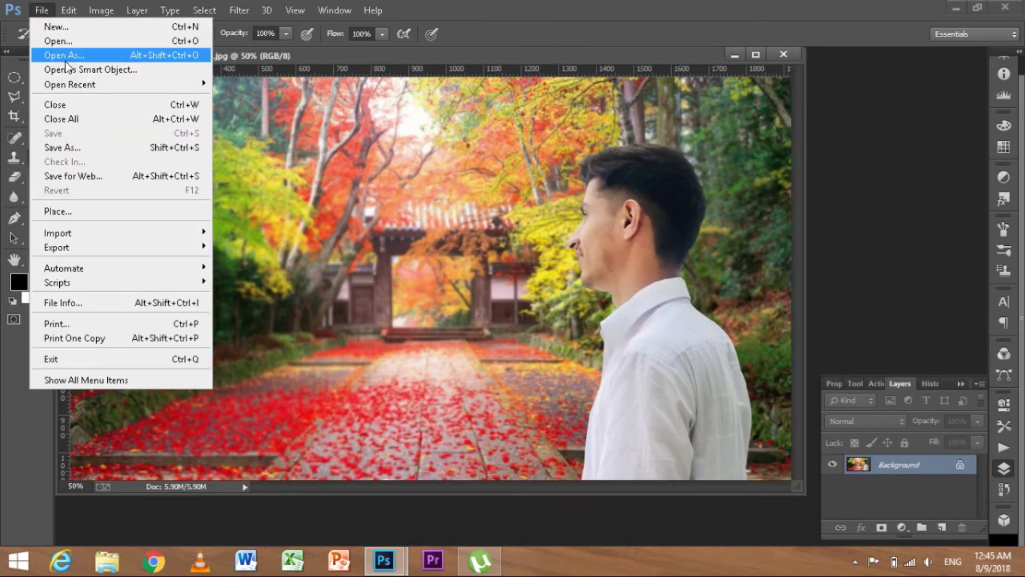
With the Eraser, undo a test stroke, then erase the man and the photo's right half.
left_click(507, 158)
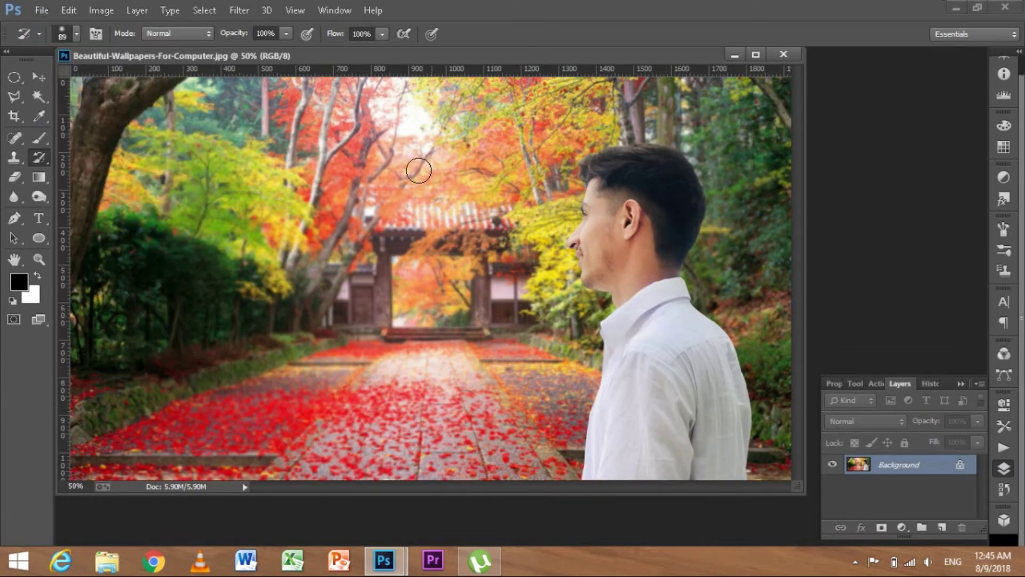
left_click(14, 176)
mouse_move(315, 206)
left_mouse_down()
mouse_move(504, 225)
mouse_move(291, 224)
mouse_move(451, 279)
mouse_move(419, 220)
left_mouse_up()
key("ctrl+alt+z")
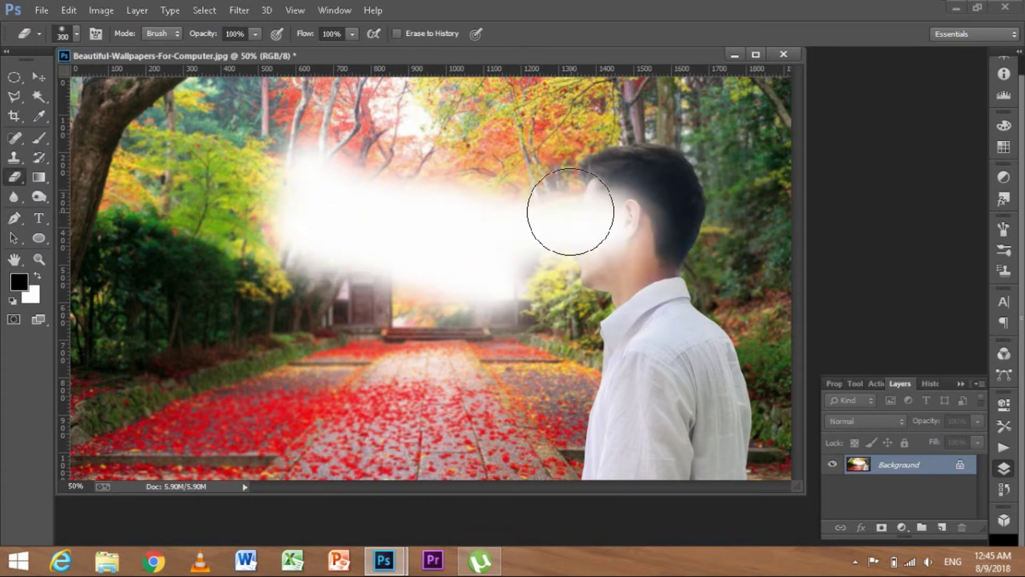
key("ctrl+alt+z")
mouse_move(664, 194)
left_mouse_down()
mouse_move(709, 434)
mouse_move(629, 331)
mouse_move(681, 293)
mouse_move(563, 91)
mouse_move(584, 412)
mouse_move(595, 46)
mouse_move(726, 90)
mouse_move(751, 480)
mouse_move(774, 126)
mouse_move(670, 297)
mouse_move(566, 185)
mouse_move(556, 87)
mouse_move(518, 366)
mouse_move(558, 30)
left_mouse_up()
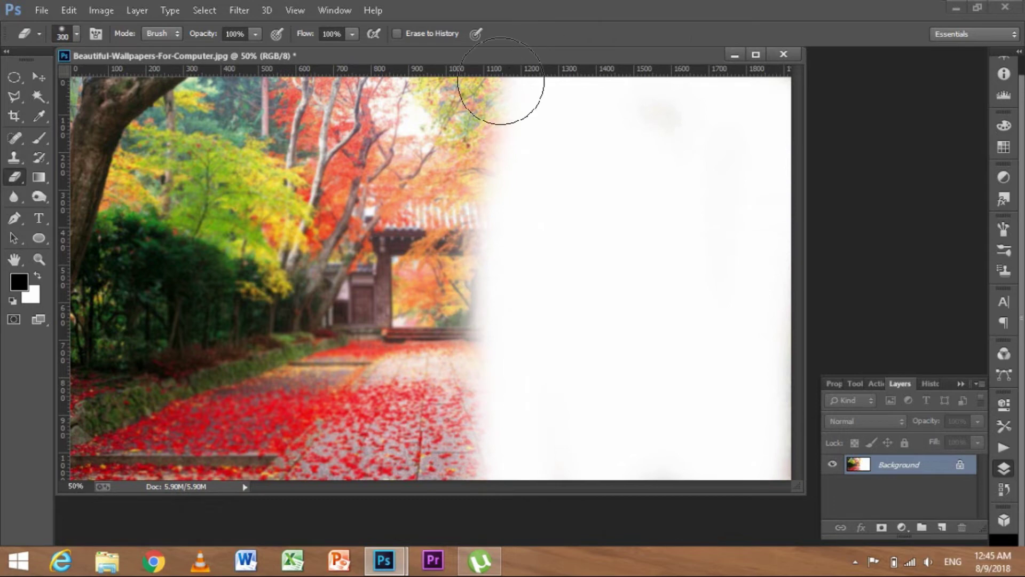
left_click_drag(507, 91, 470, 342)
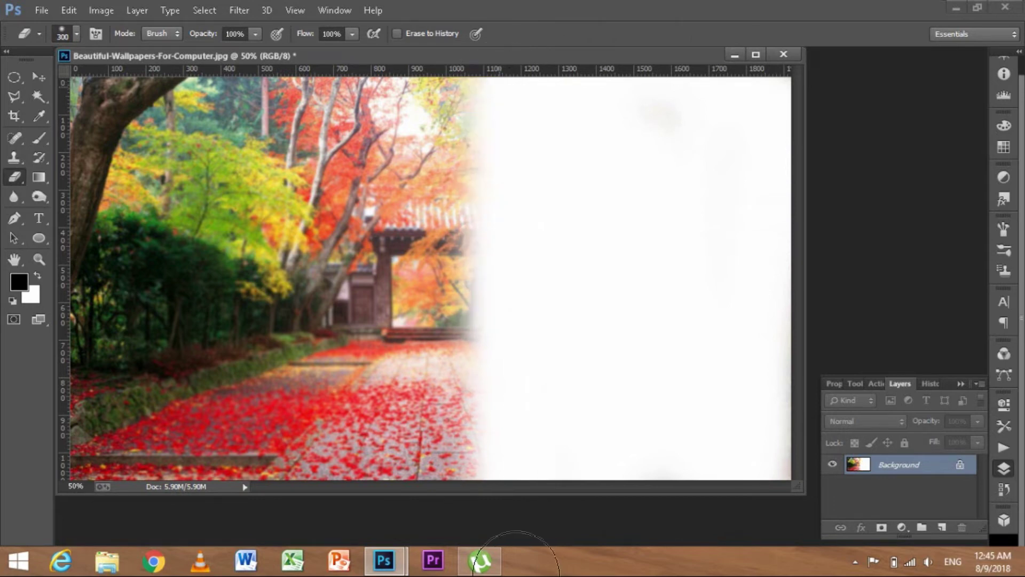
Open the Save for Web preview (Ctrl+Alt+Shift+S) showing a 256-colour GIF at 1920 × 1074.
left_click(42, 11)
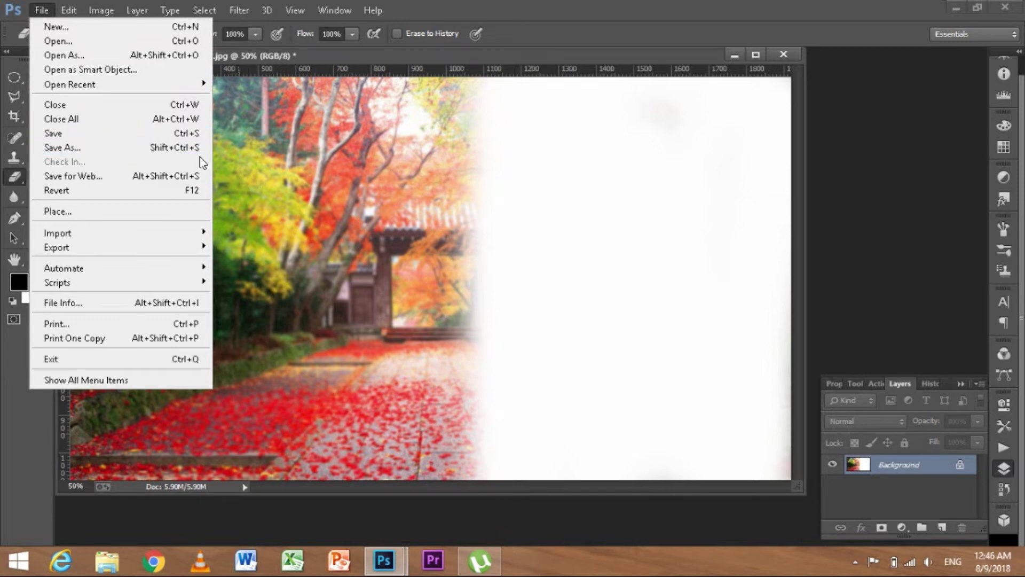
left_click(285, 174)
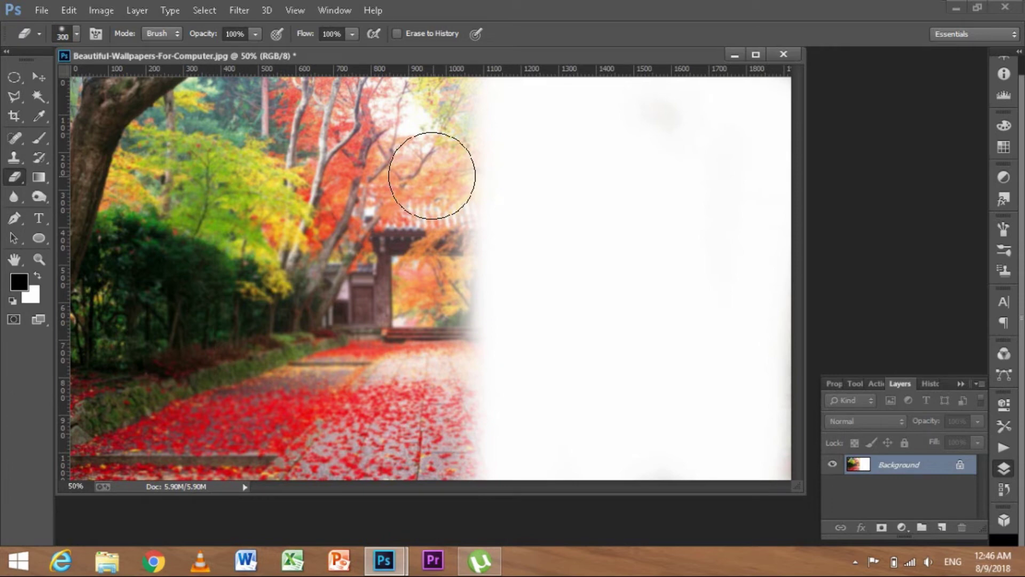
left_click(41, 11)
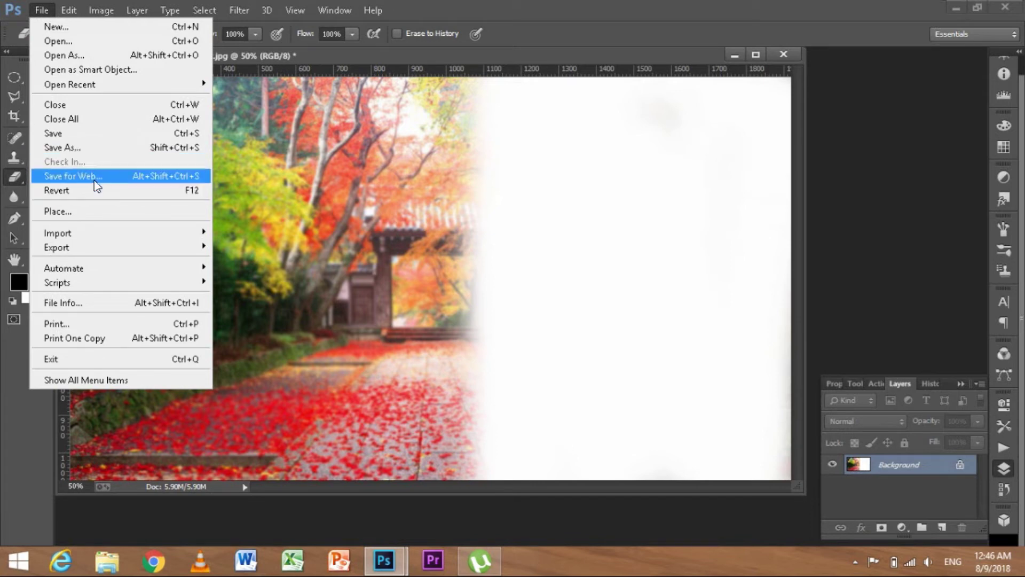
left_click(258, 197)
key("ctrl+alt+shift+s")
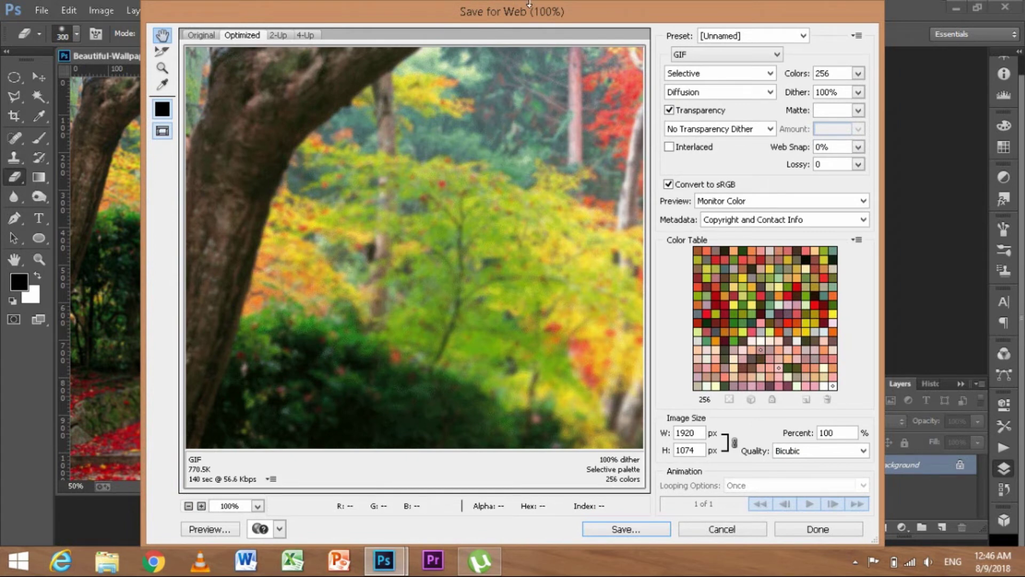
left_click(803, 529)
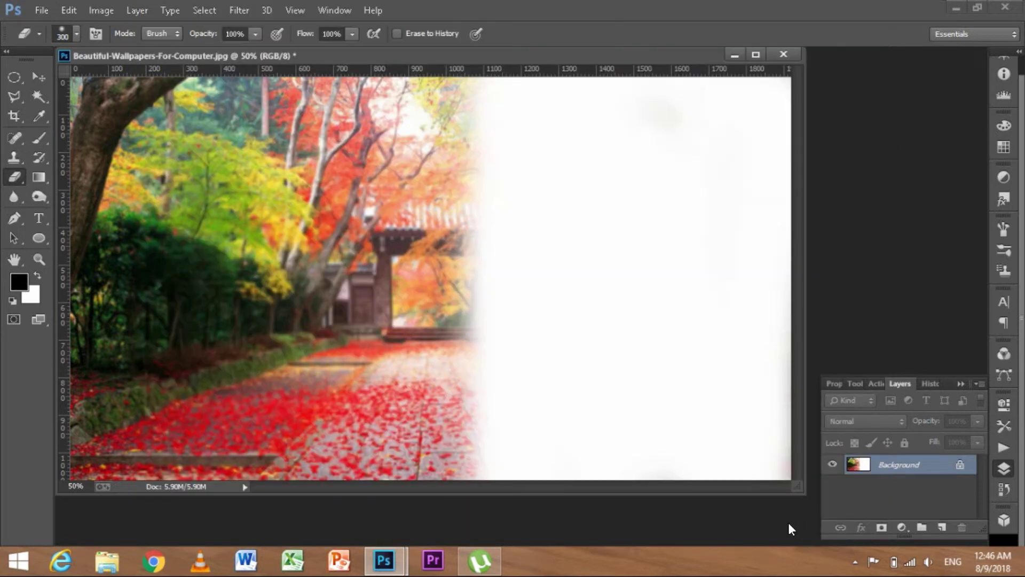
left_click(106, 560)
double_click(419, 280)
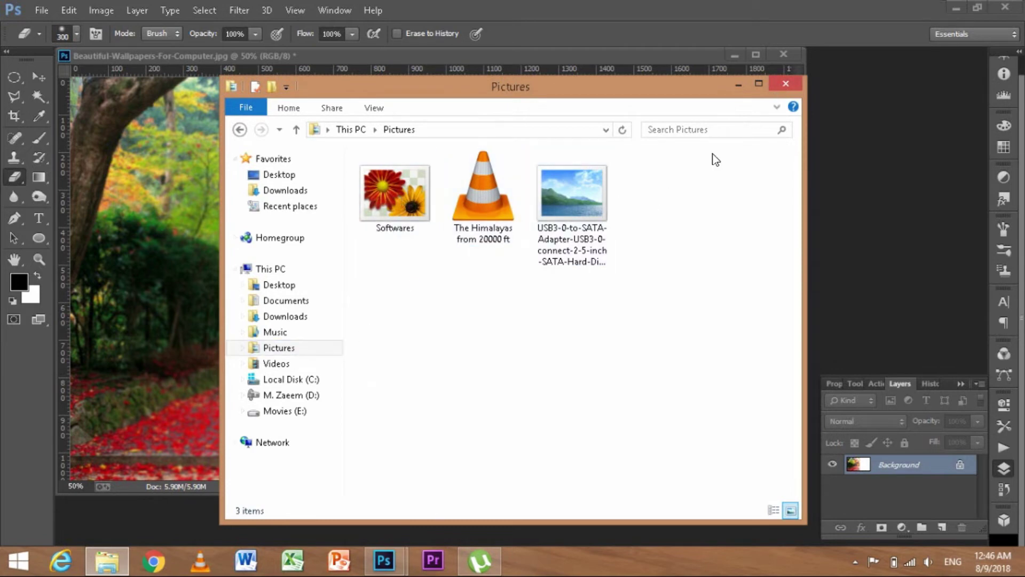
left_click(783, 84)
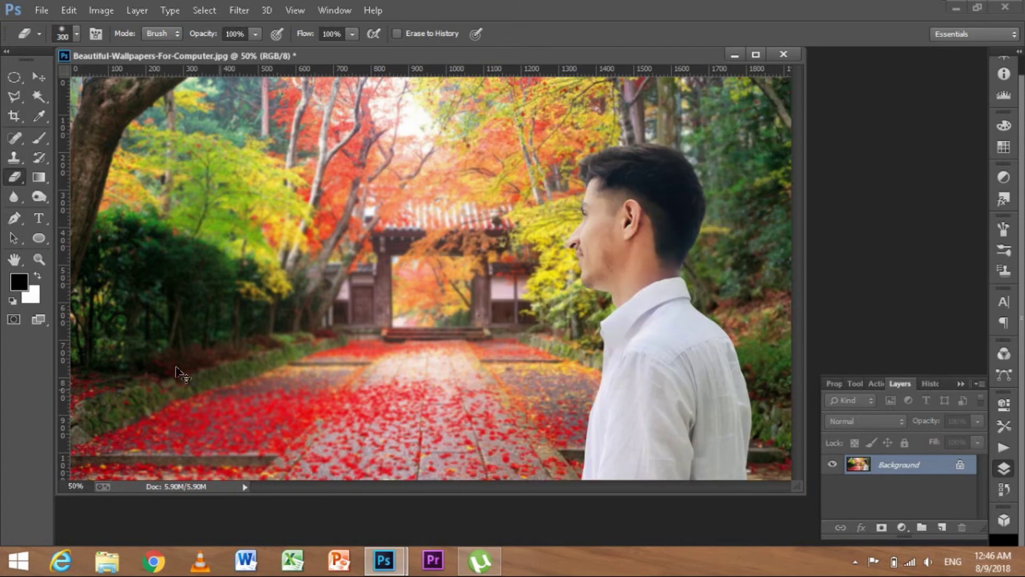
Save the web GIF as Beautiful-Wallpapers-For-Computer in Documents and close Save for Web.
left_click(42, 10)
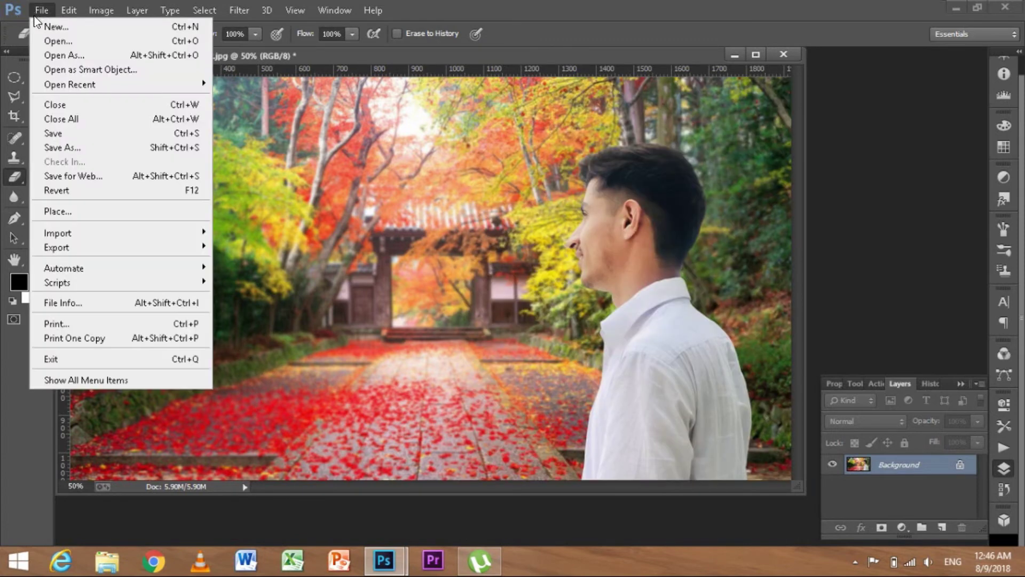
left_click(85, 179)
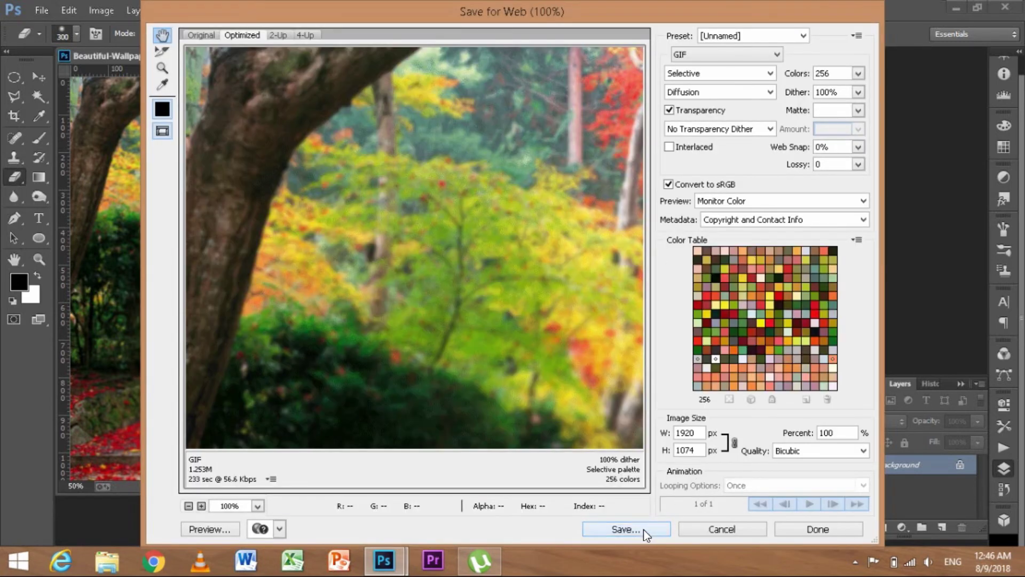
left_click(644, 530)
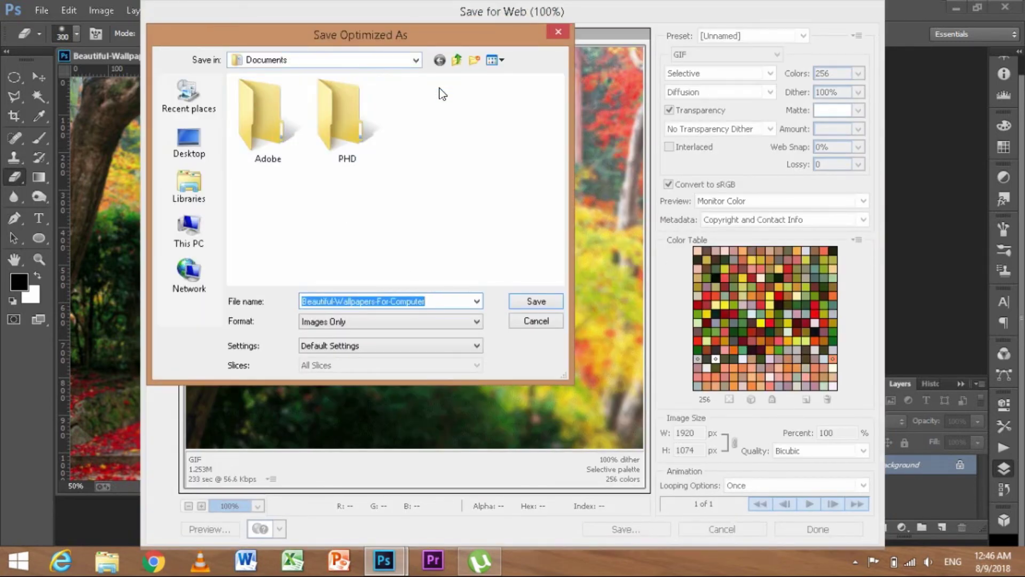
left_click(531, 322)
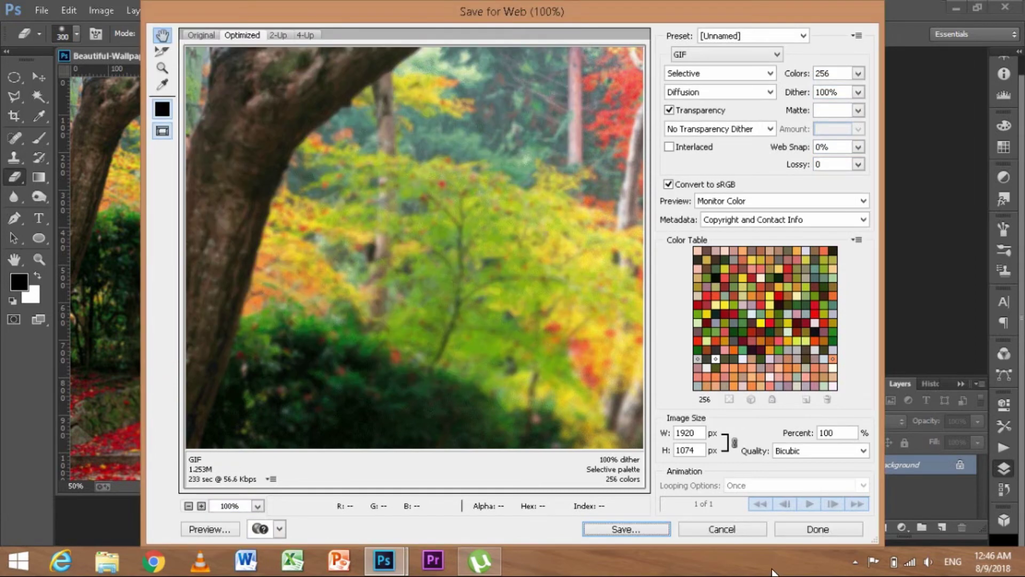
left_click(718, 529)
Open Documents in File Explorer and preview the exported Beautiful-Wallpapers-For-Computer image in Photo Viewer.
left_click(107, 560)
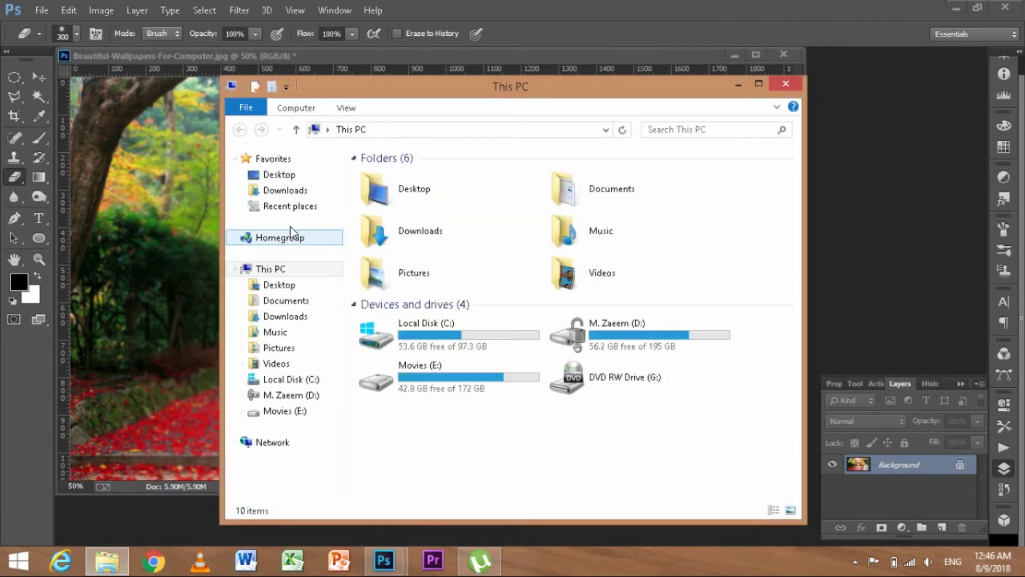
double_click(576, 190)
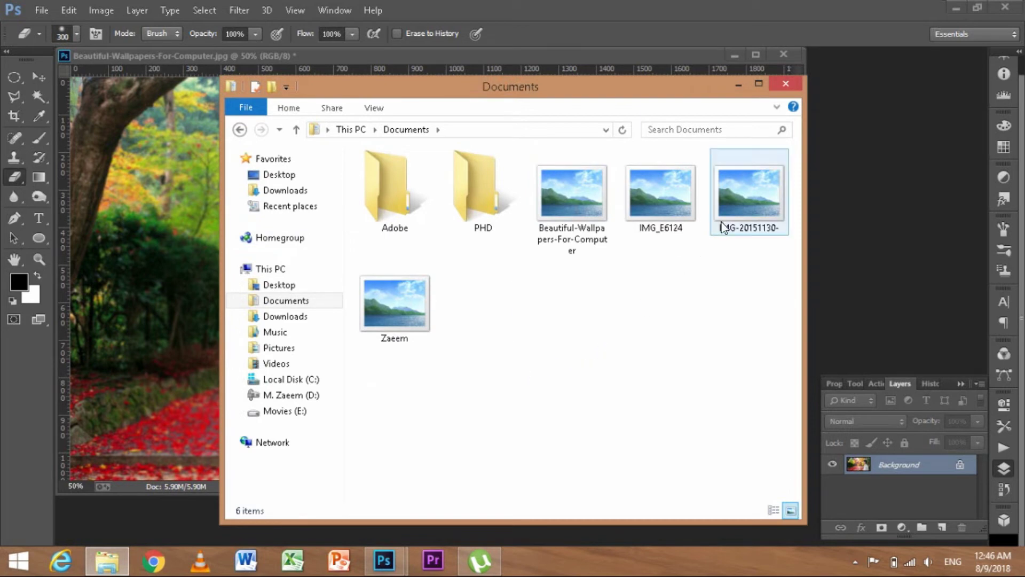
left_click(575, 221)
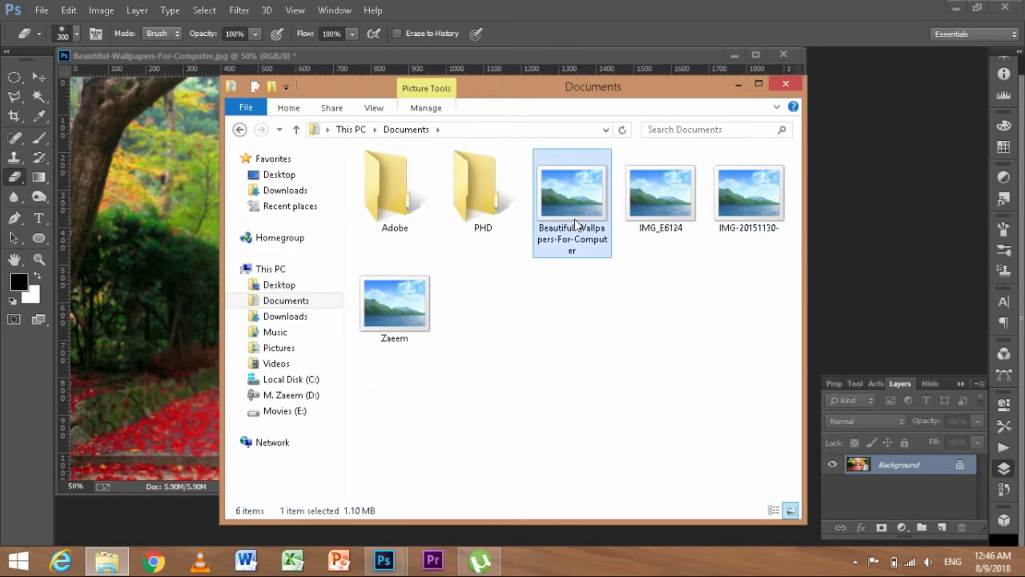
double_click(574, 219)
left_click(929, 33)
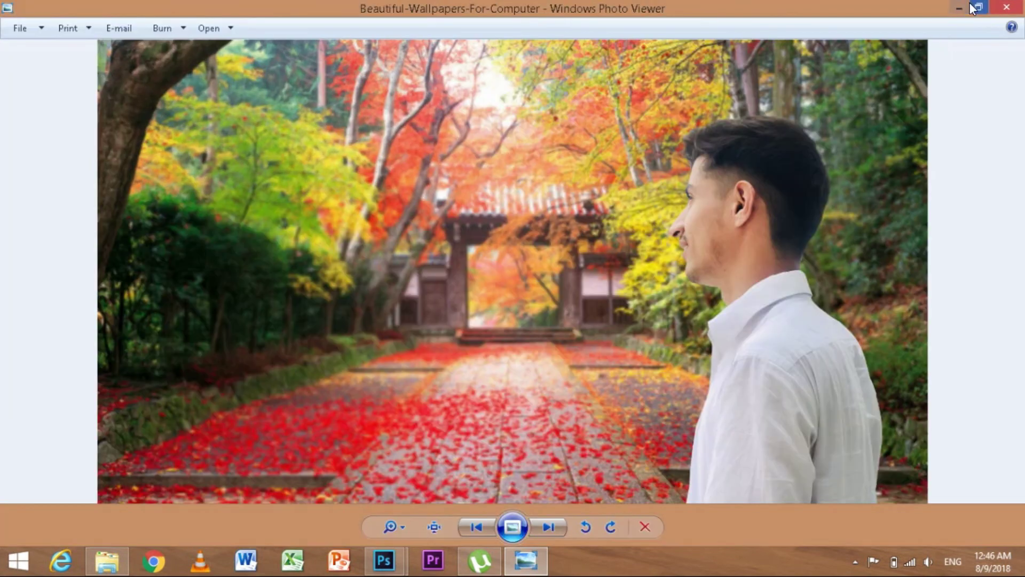
left_click(971, 5)
left_click(937, 33)
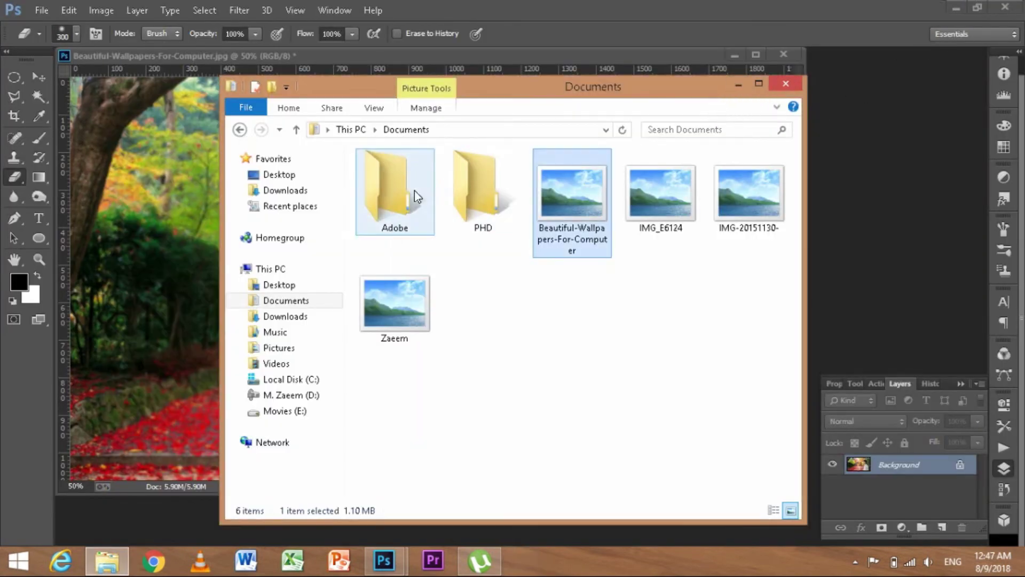
Close the Documents folder window and revert the autumn photo to its last saved version.
left_click(786, 86)
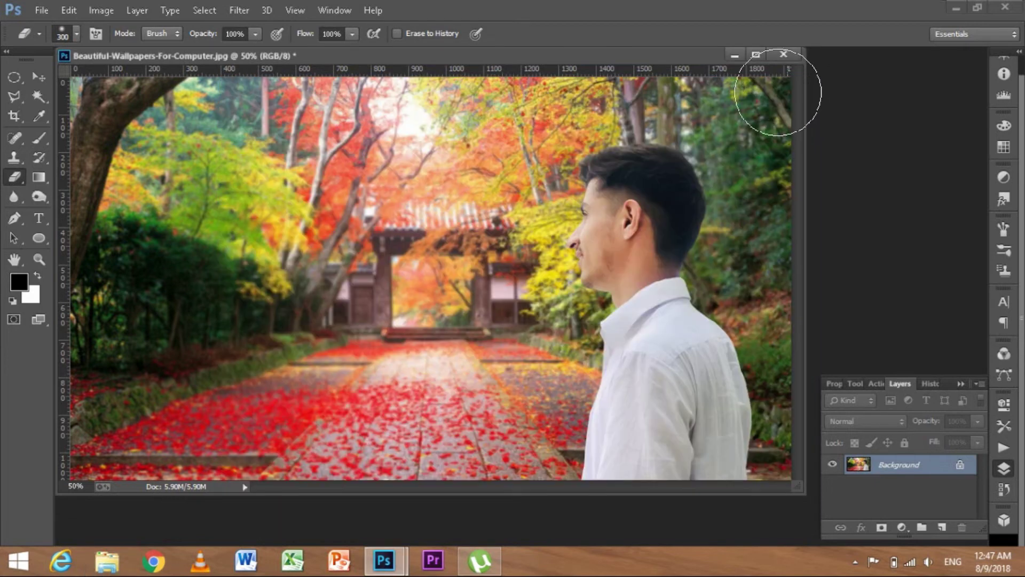
left_click(36, 11)
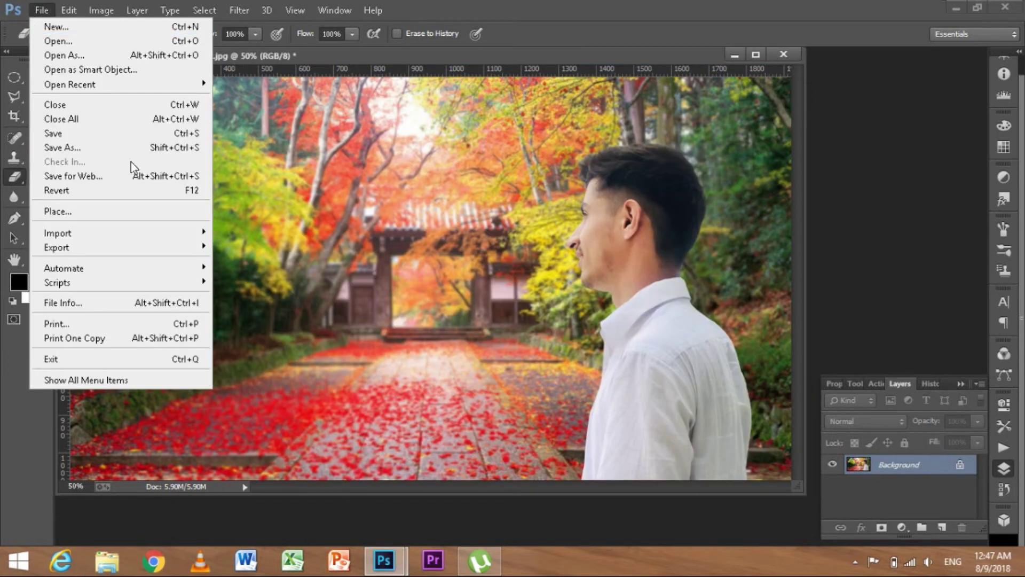
left_click(132, 198)
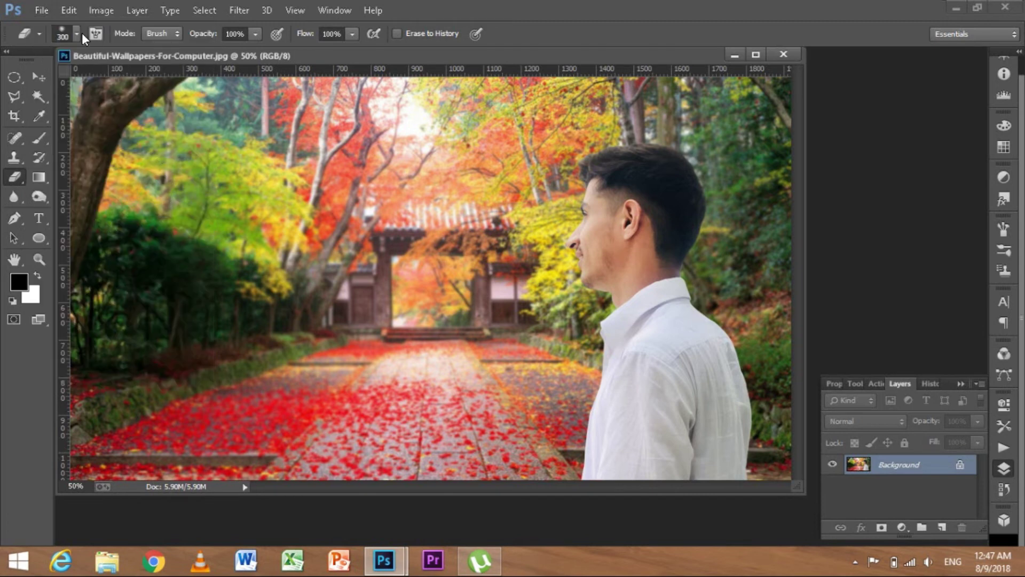
left_click(38, 12)
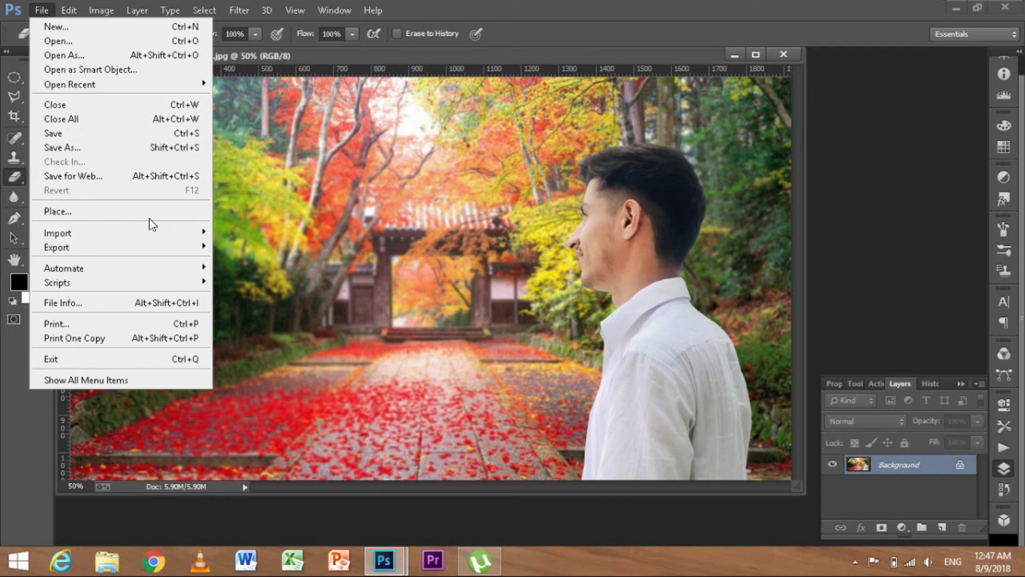
mouse_move(120, 232)
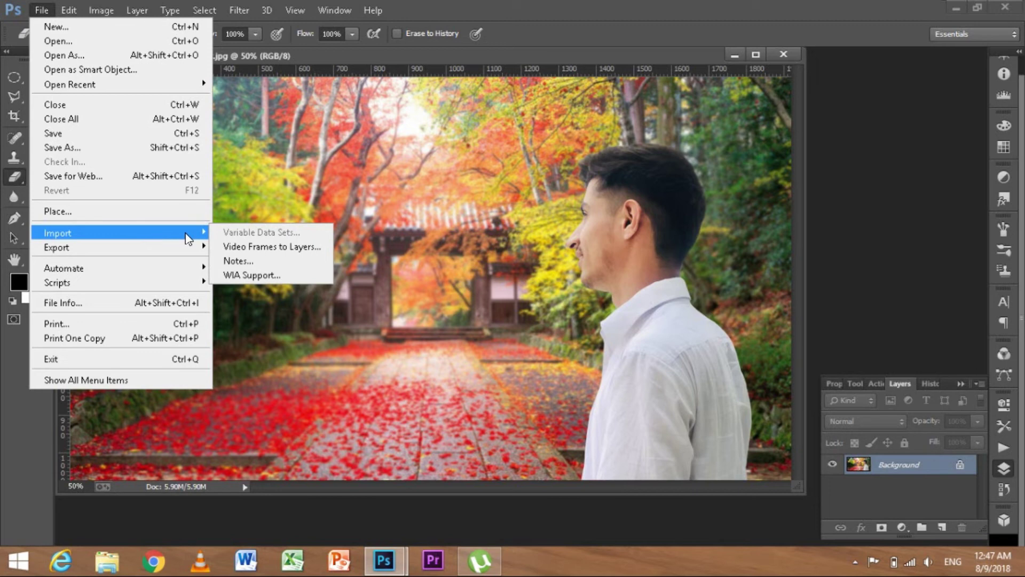
Attempt Import > Video Frames to Layers and dismiss the 'DynamicLink not available' error.
left_click(245, 247)
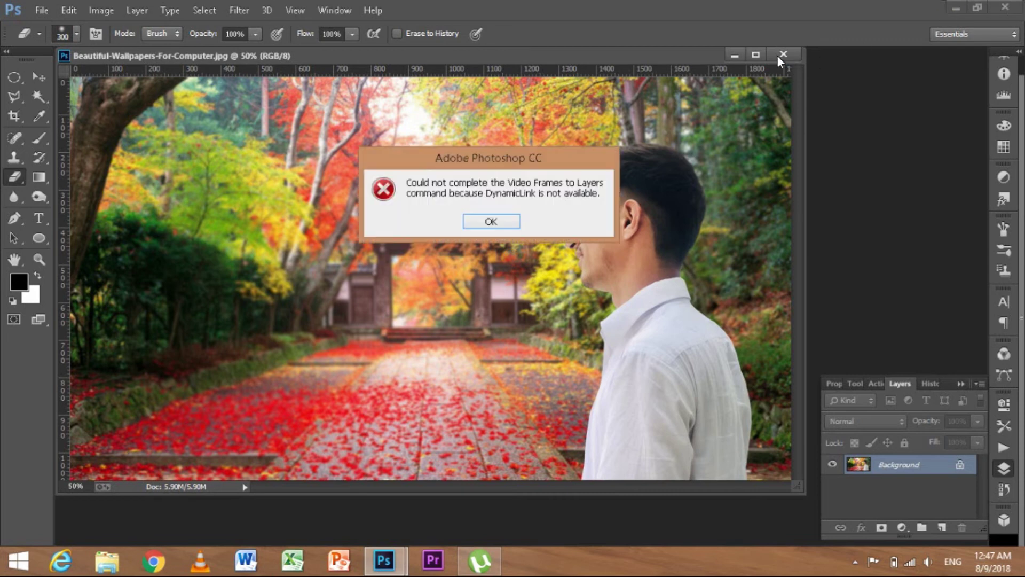
left_click(488, 222)
Exit Photoshop through File > Exit, leaving the Windows desktop showing.
left_click(41, 10)
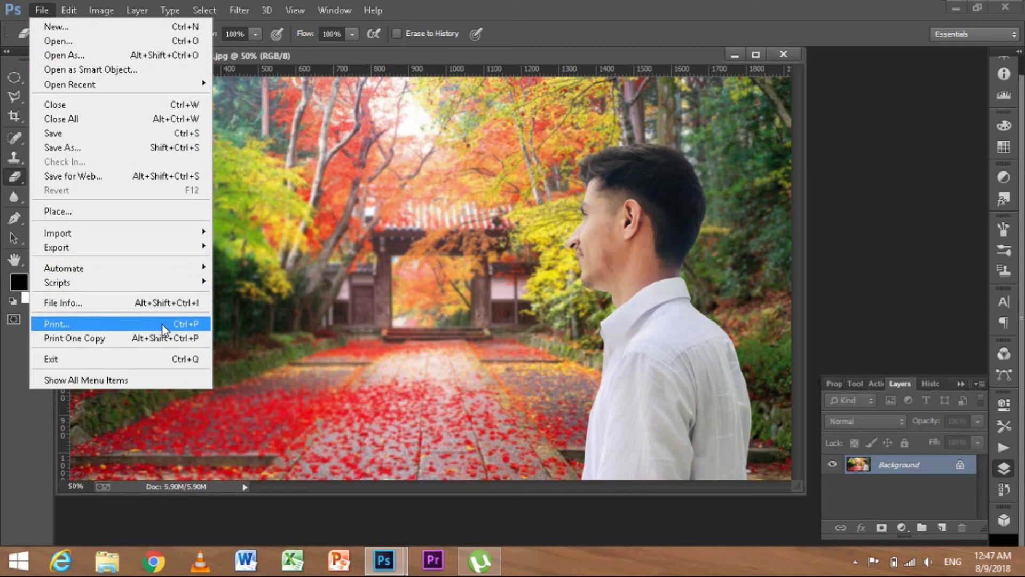
left_click(196, 361)
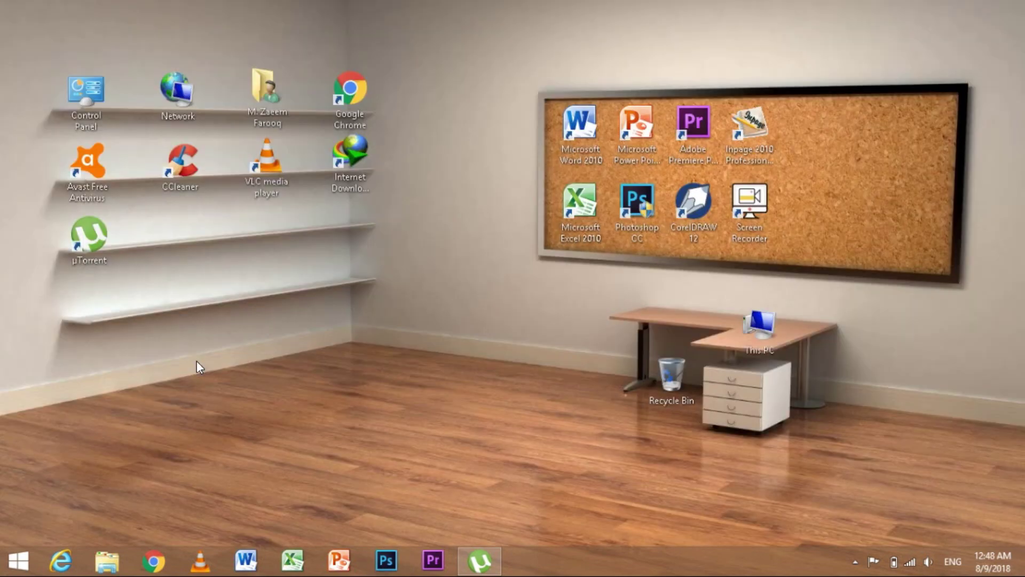
right_click(233, 280)
left_click(279, 324)
left_click(630, 197)
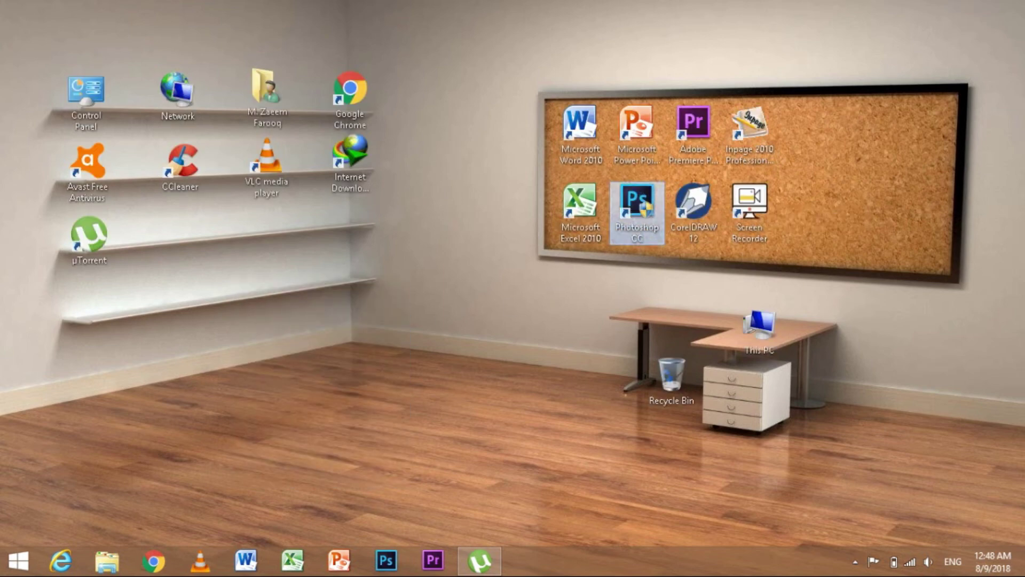